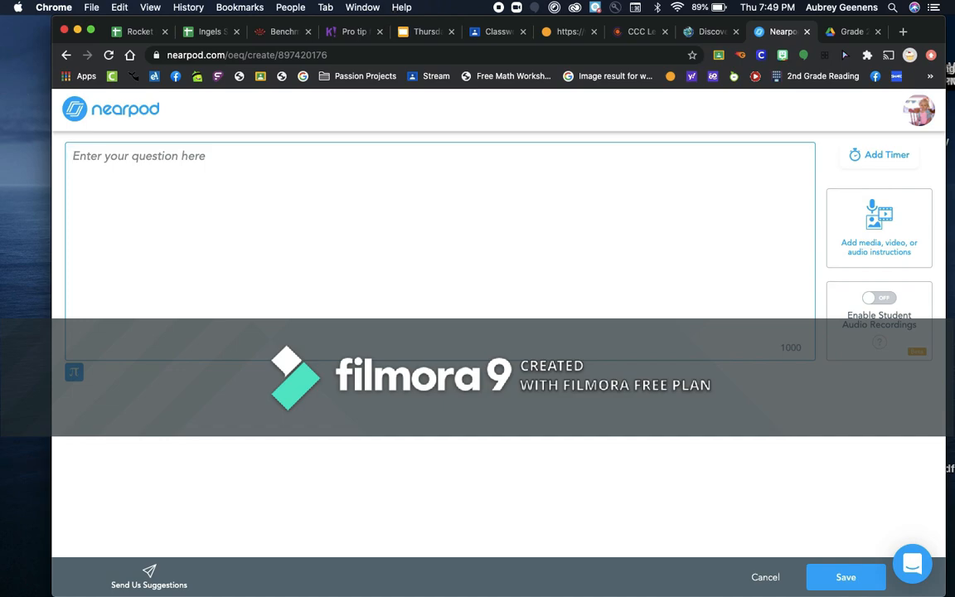
Write 'What was your favorite part of the story? Why was it your favorite?' with a type-or-record note, and enable student audio
{"action": "type", "text": "Wha"}
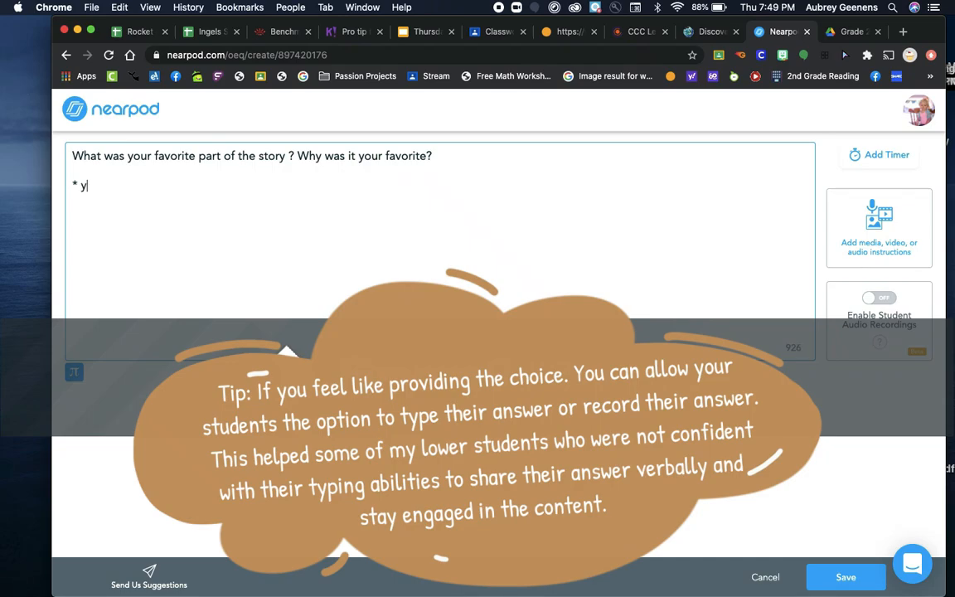
{"action": "type", "text": "an"}
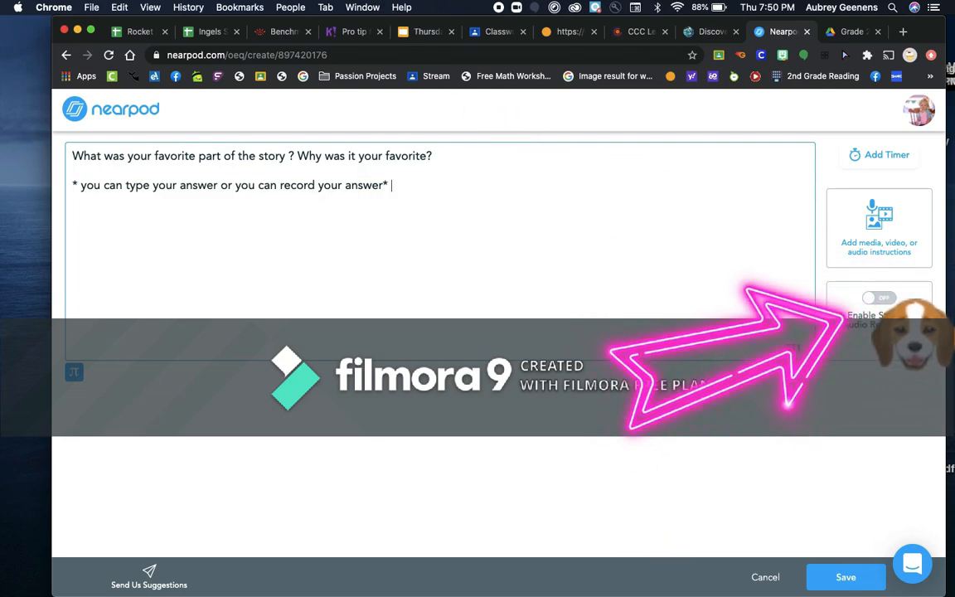
{"action": "left_click", "coordinate": [878, 297]}
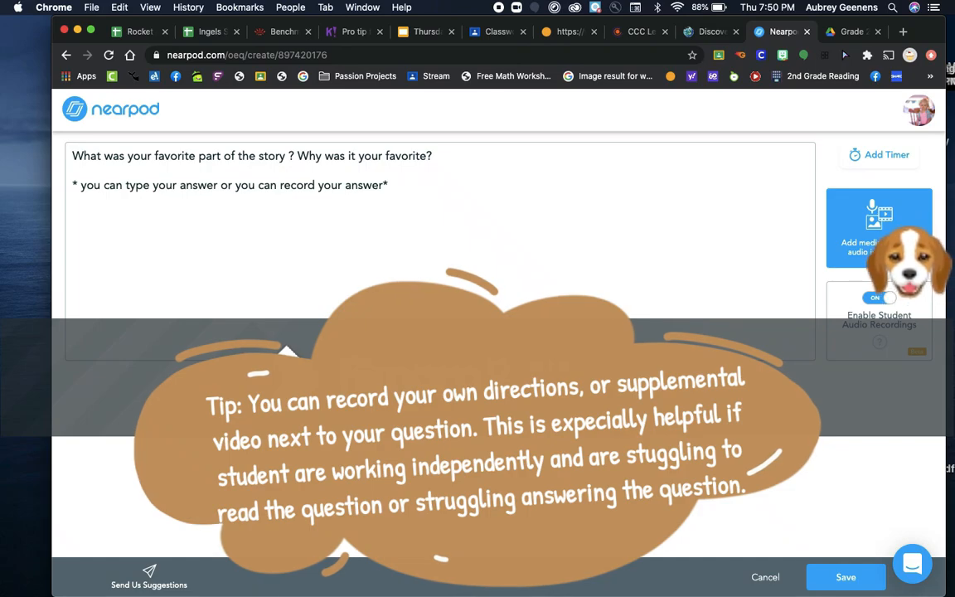
{"action": "left_click", "coordinate": [870, 227]}
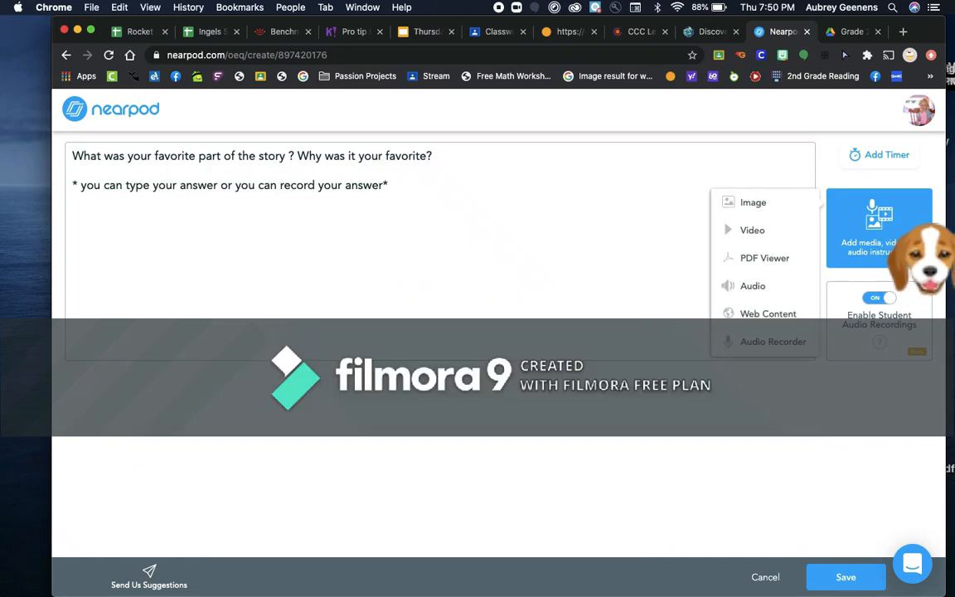
Attach The Paperboy cover image found by searching 'The paperboy read aloud!'
{"action": "left_click", "coordinate": [758, 203]}
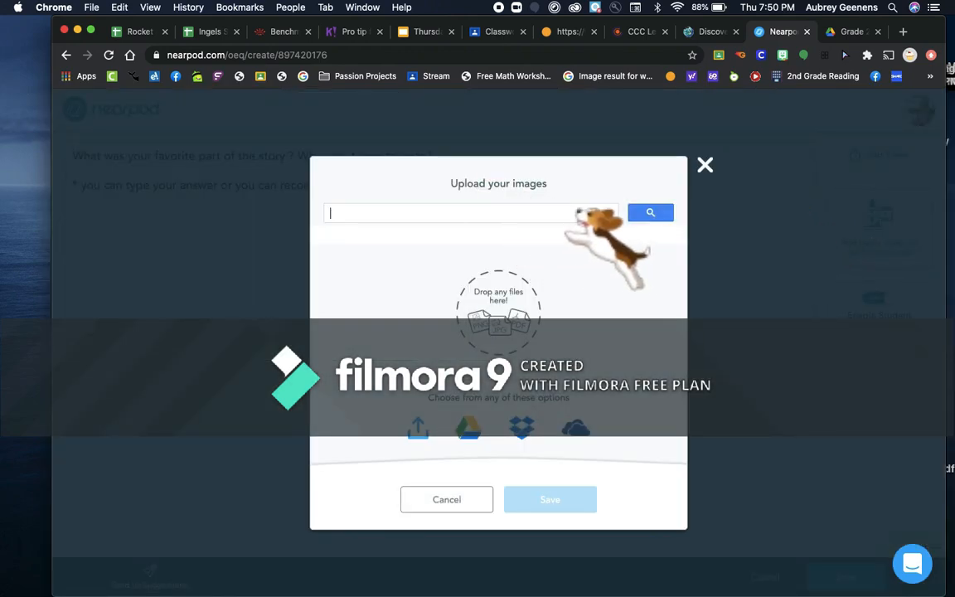
{"action": "type", "text": "The paperb"}
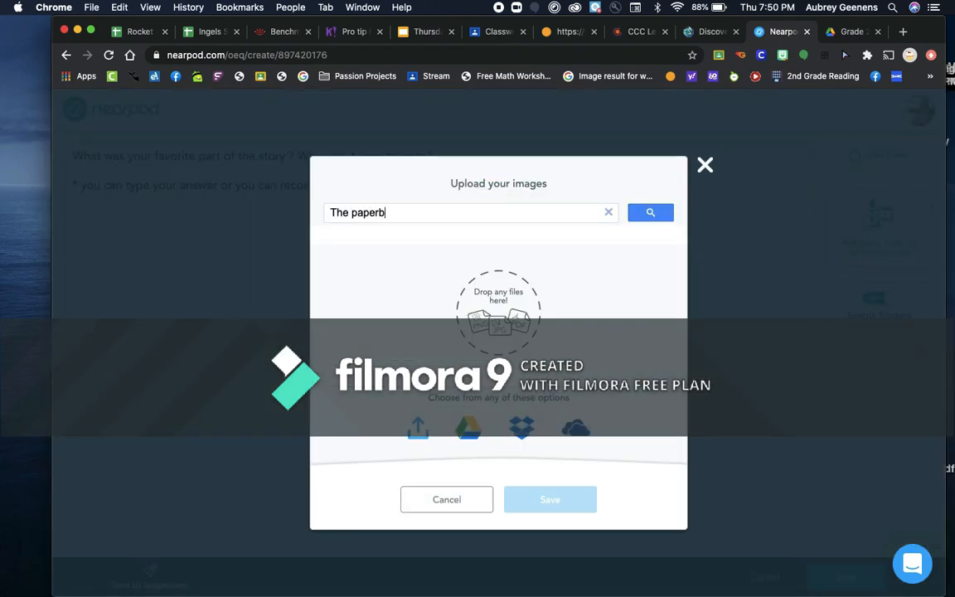
{"action": "type", "text": "oy read aloud!"}
{"action": "key", "text": "Return"}
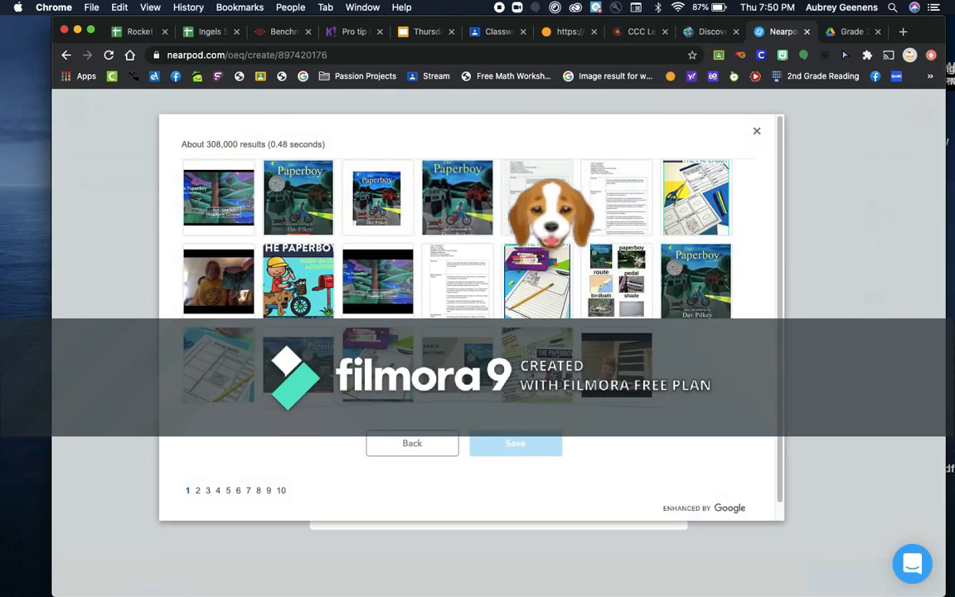
{"action": "left_click", "coordinate": [298, 198]}
{"action": "left_click", "coordinate": [516, 443]}
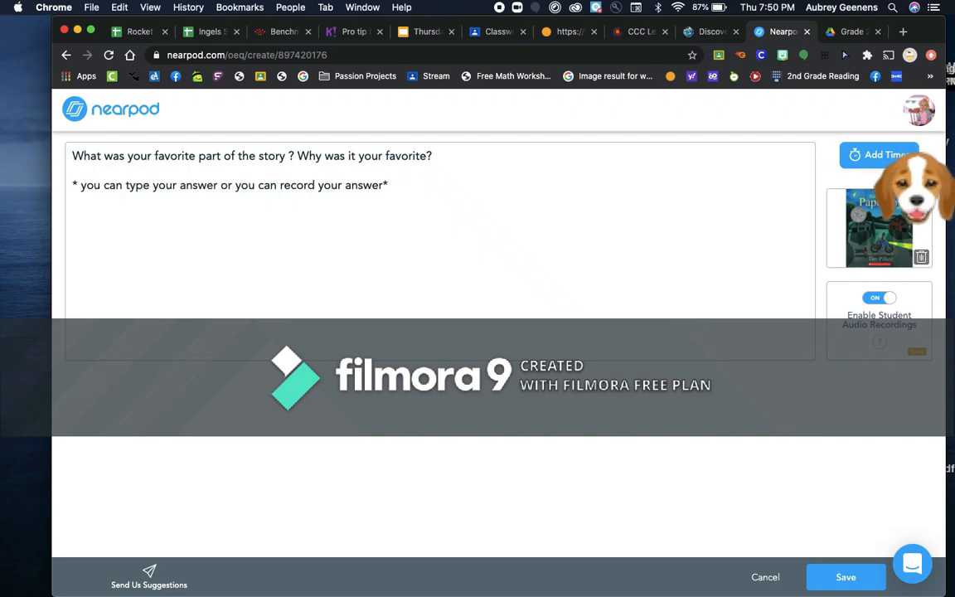
Set a 4-minute timer on the question and save it to the lesson
{"action": "left_click", "coordinate": [879, 154]}
{"action": "left_click", "coordinate": [466, 344]}
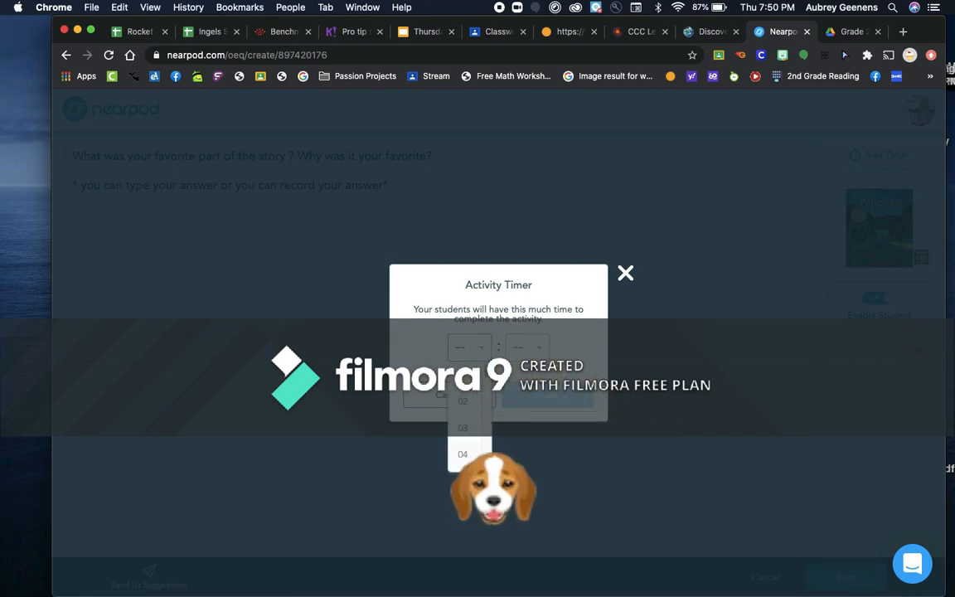
{"action": "left_click", "coordinate": [463, 454]}
{"action": "left_click", "coordinate": [547, 400]}
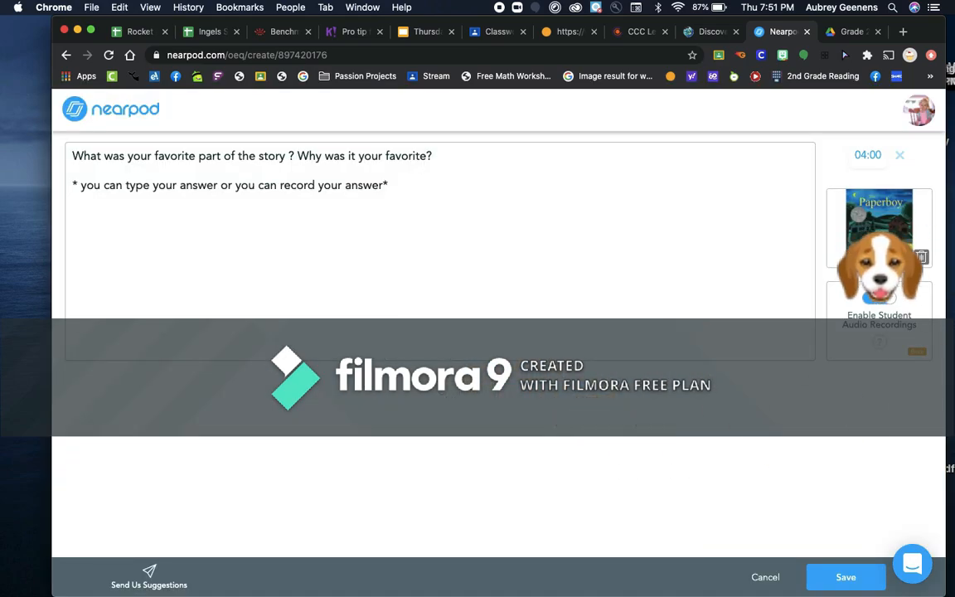
{"action": "left_click", "coordinate": [846, 577]}
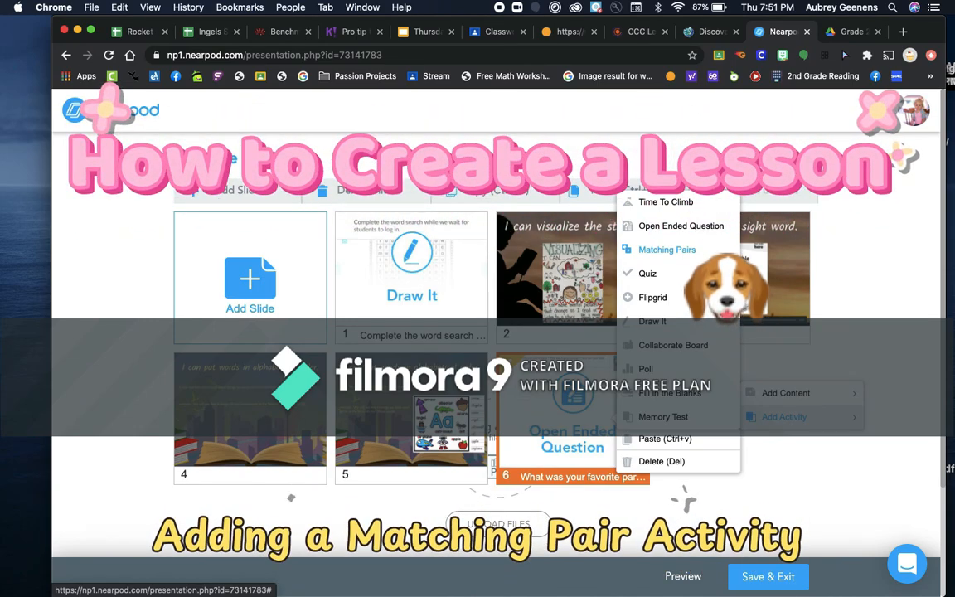
Add a Matching Pairs activity with instructions 'Match the equation to its correct answer.'
{"action": "left_click", "coordinate": [692, 250]}
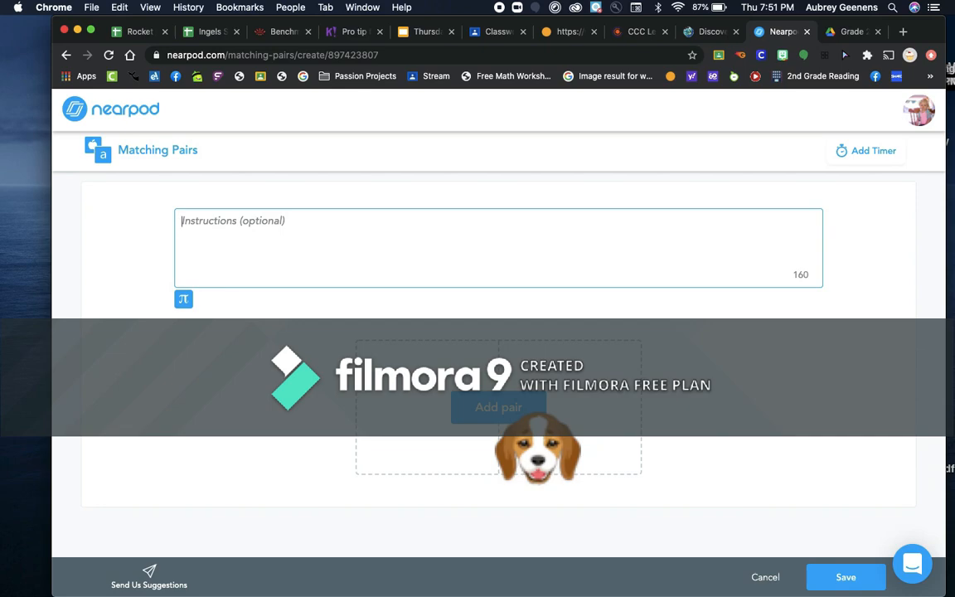
{"action": "type", "text": "Ma"}
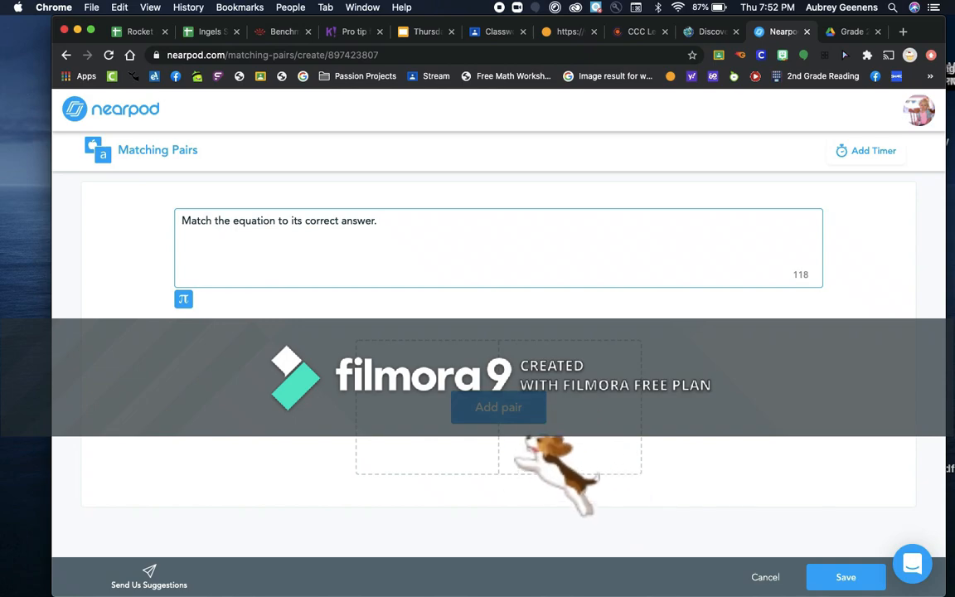
Add the first pair: text '5+7=' matched with an image of 12
{"action": "left_click", "coordinate": [498, 407]}
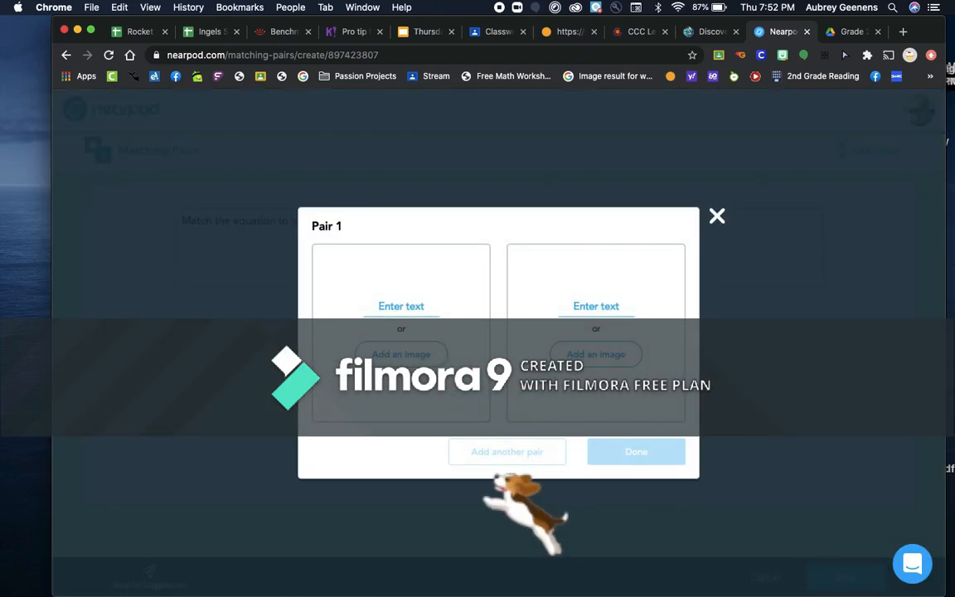
{"action": "left_click", "coordinate": [401, 307]}
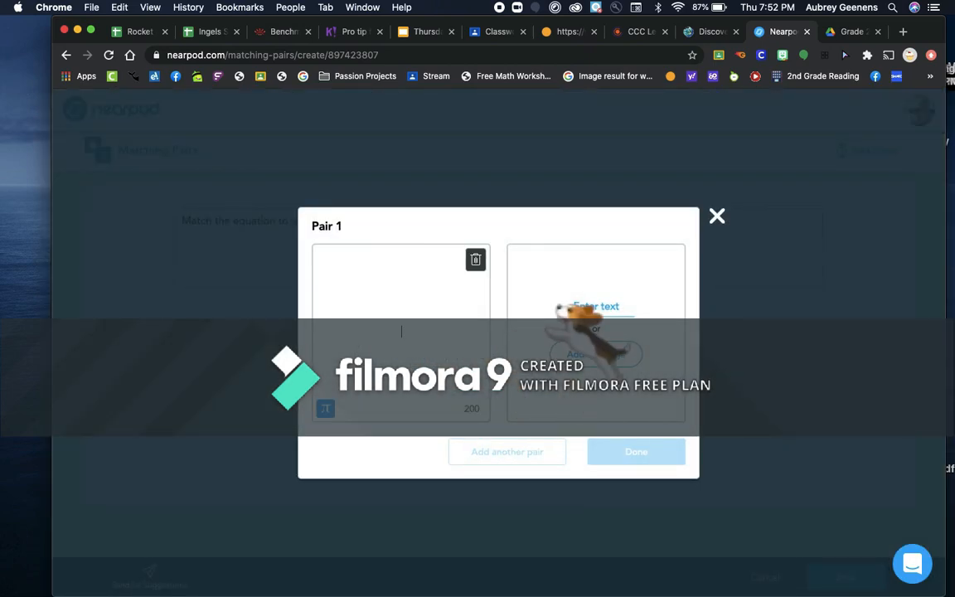
{"action": "type", "text": "5+7="}
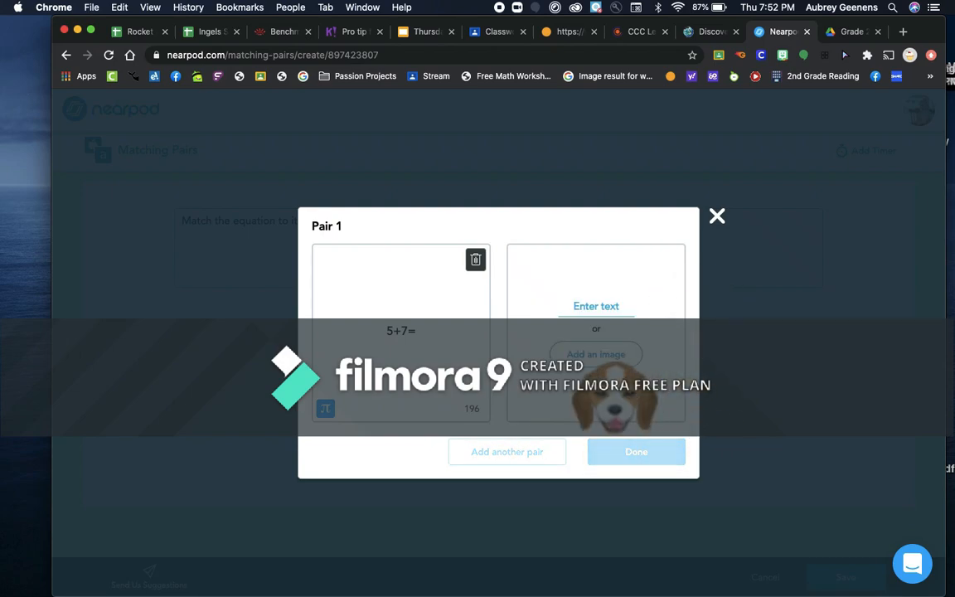
{"action": "left_click", "coordinate": [596, 354]}
{"action": "type", "text": "12"}
{"action": "key", "text": "Return"}
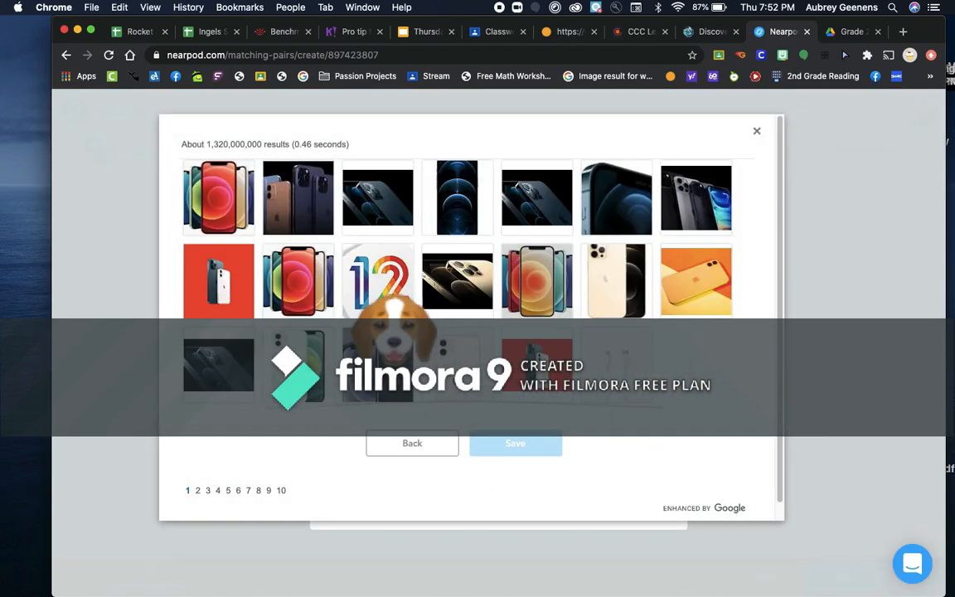
{"action": "left_click", "coordinate": [378, 282]}
{"action": "left_click", "coordinate": [515, 443]}
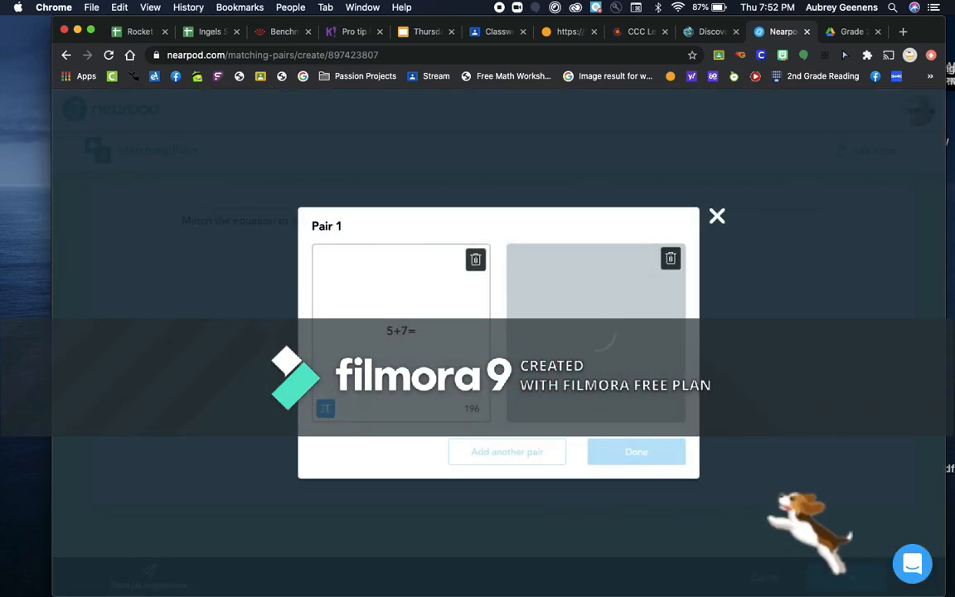
{"action": "left_click", "coordinate": [614, 452]}
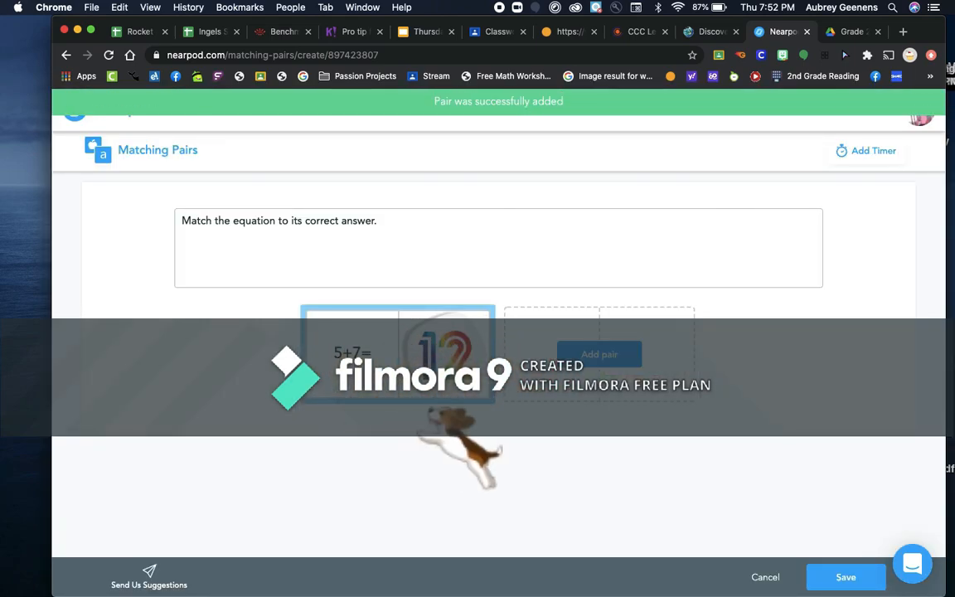
Add a second pair matching '3+4=' with '7'
{"action": "left_click", "coordinate": [368, 221]}
{"action": "left_click", "coordinate": [598, 354]}
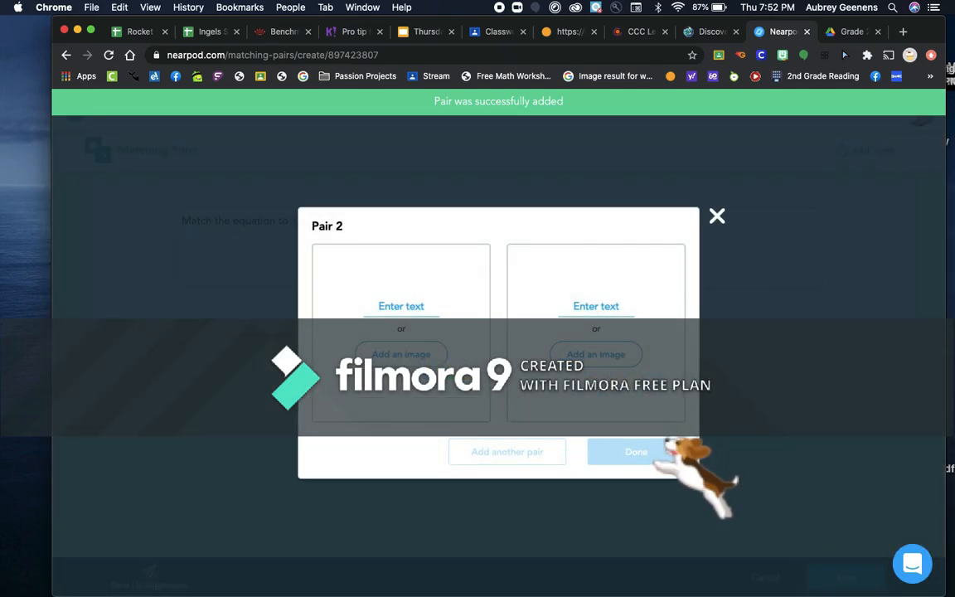
{"action": "left_click", "coordinate": [404, 306]}
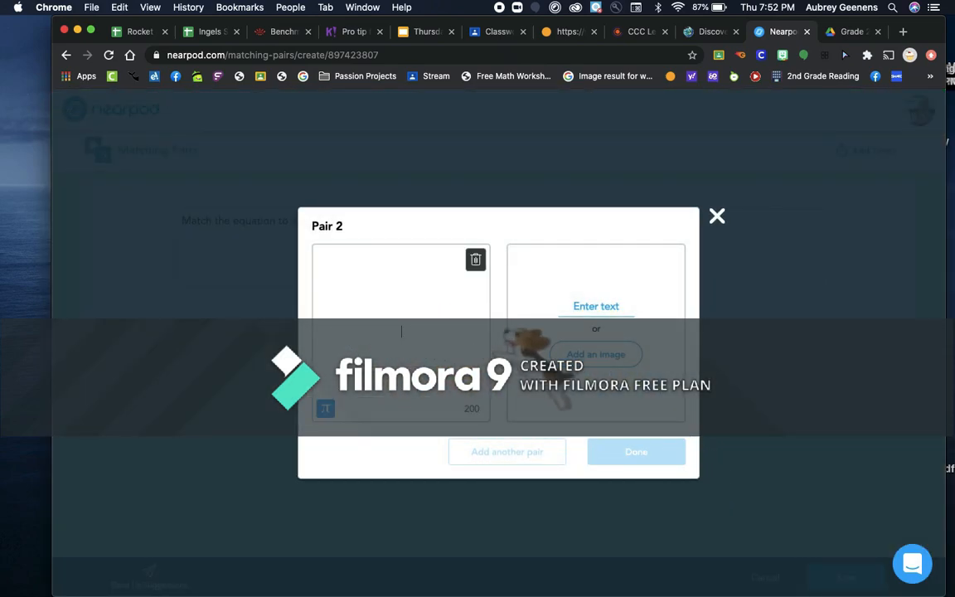
{"action": "type", "text": "3+4="}
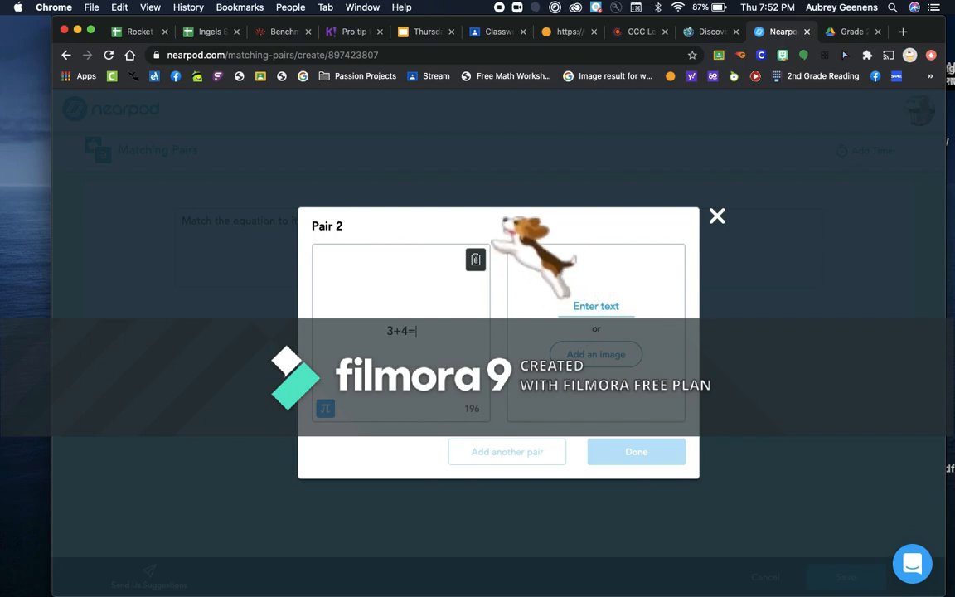
{"action": "left_click", "coordinate": [596, 308]}
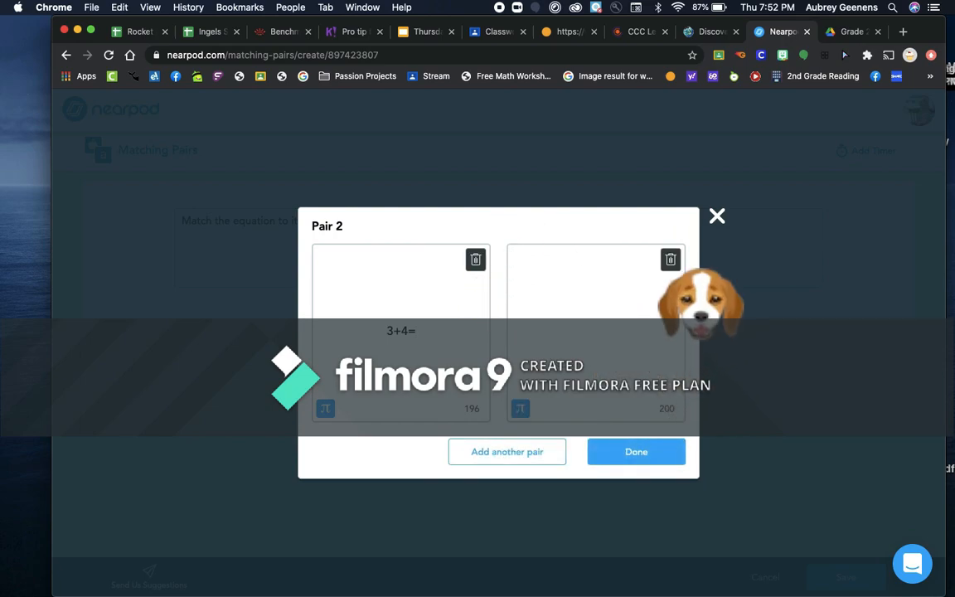
{"action": "type", "text": "7"}
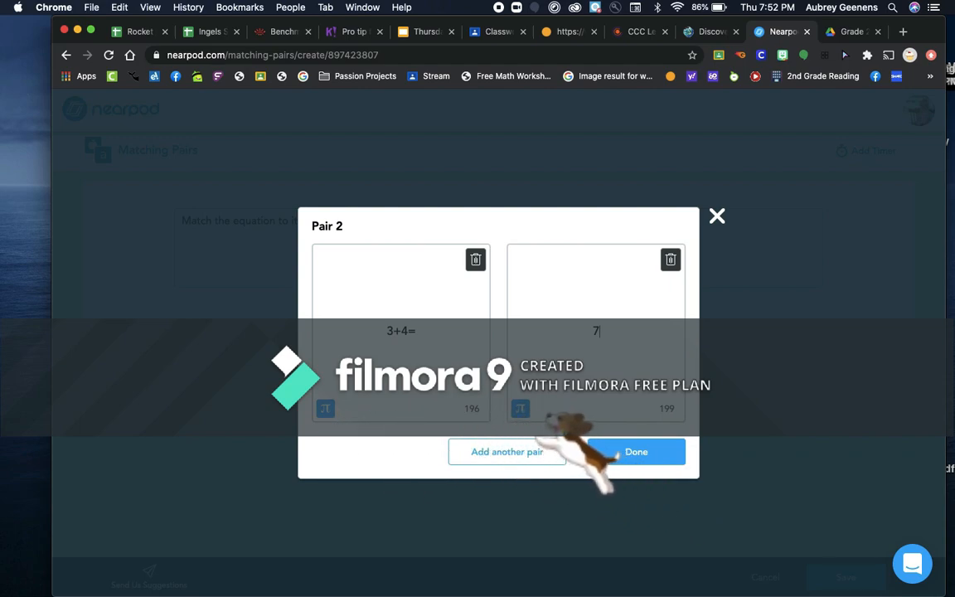
{"action": "left_click", "coordinate": [520, 409]}
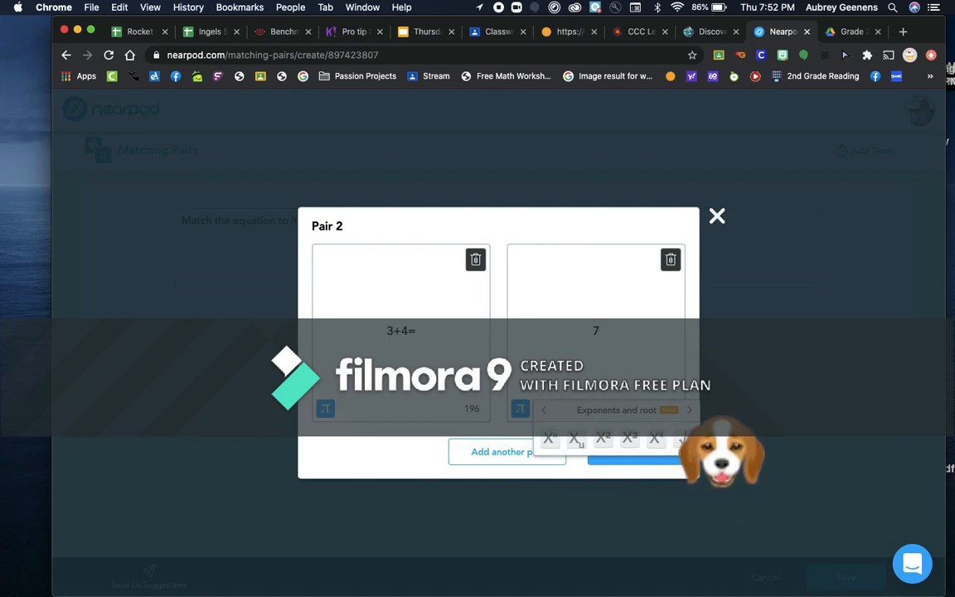
{"action": "left_click", "coordinate": [690, 410]}
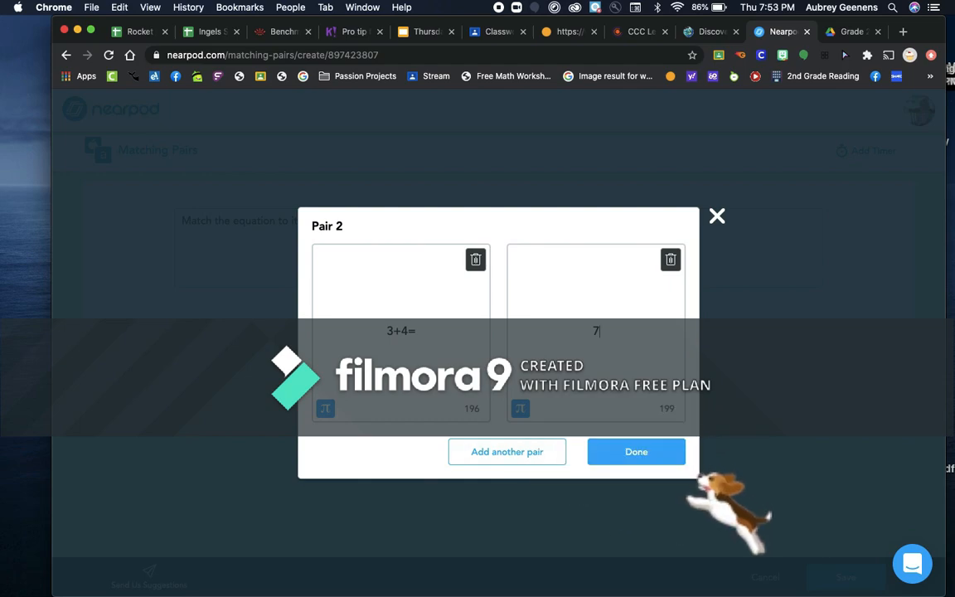
{"action": "left_click", "coordinate": [655, 455]}
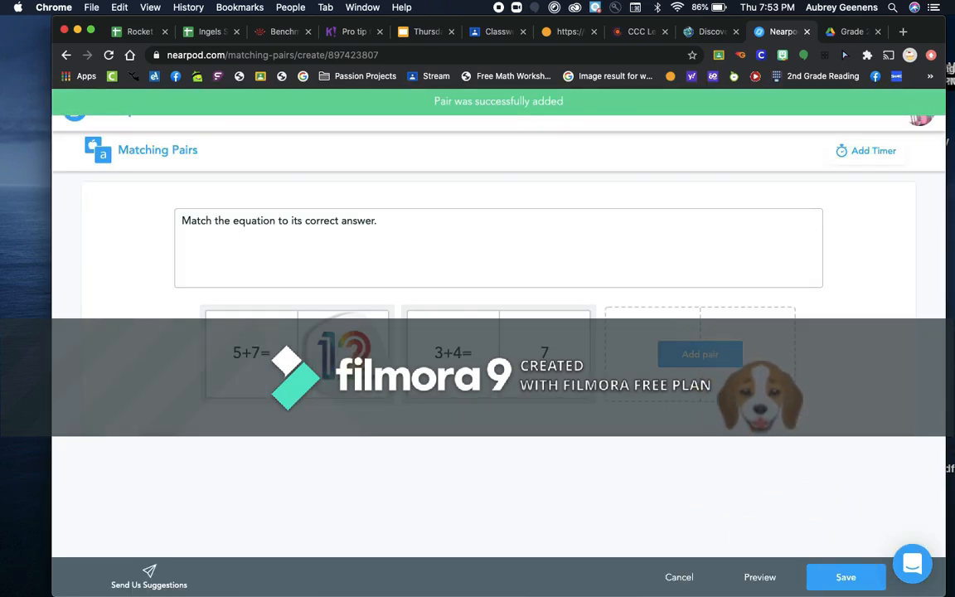
Add a pair matching 'There was water on the floor.' with 'She slipped and fell.'
{"action": "left_click", "coordinate": [714, 355]}
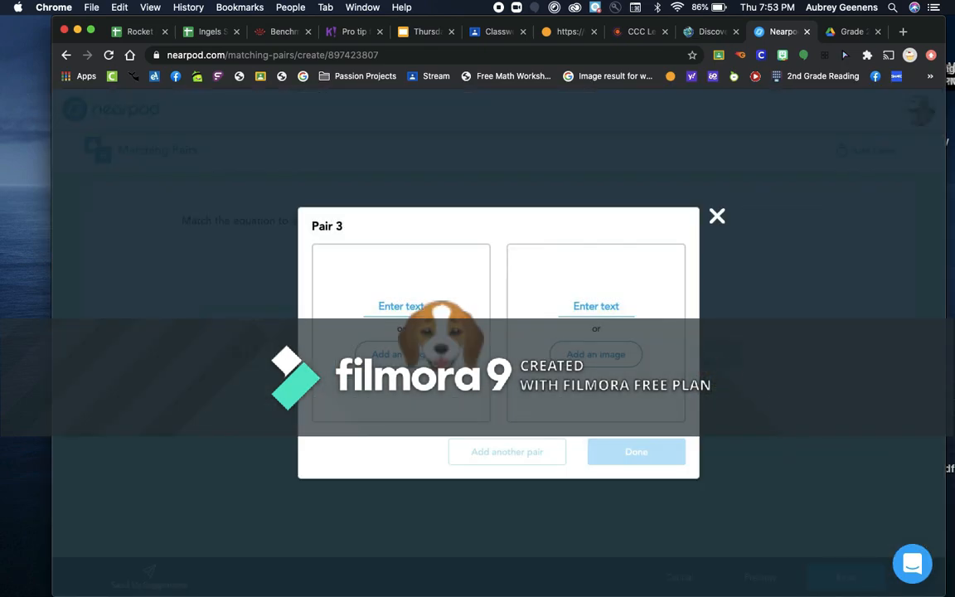
{"action": "left_click", "coordinate": [418, 309]}
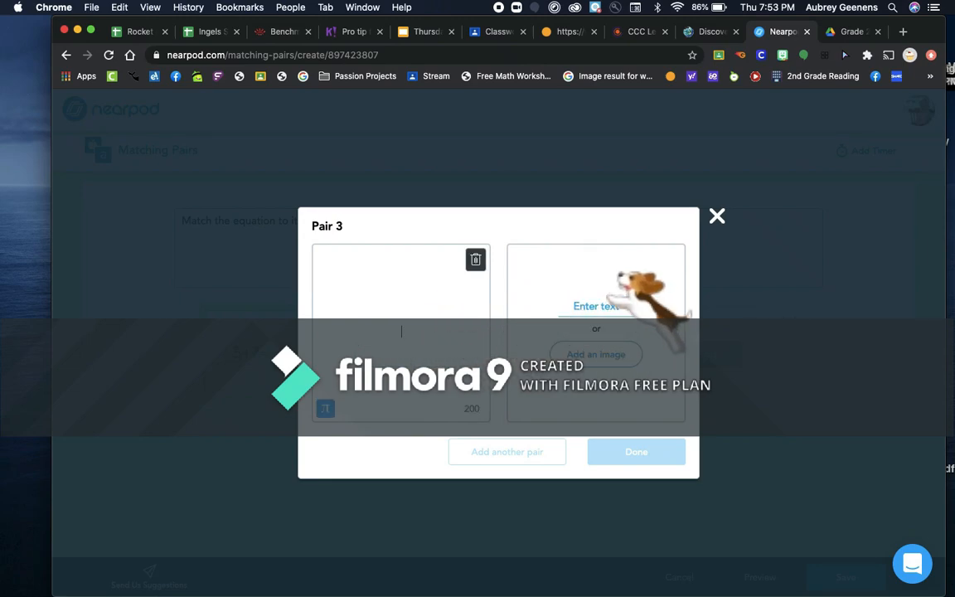
{"action": "type", "text": "There was water"}
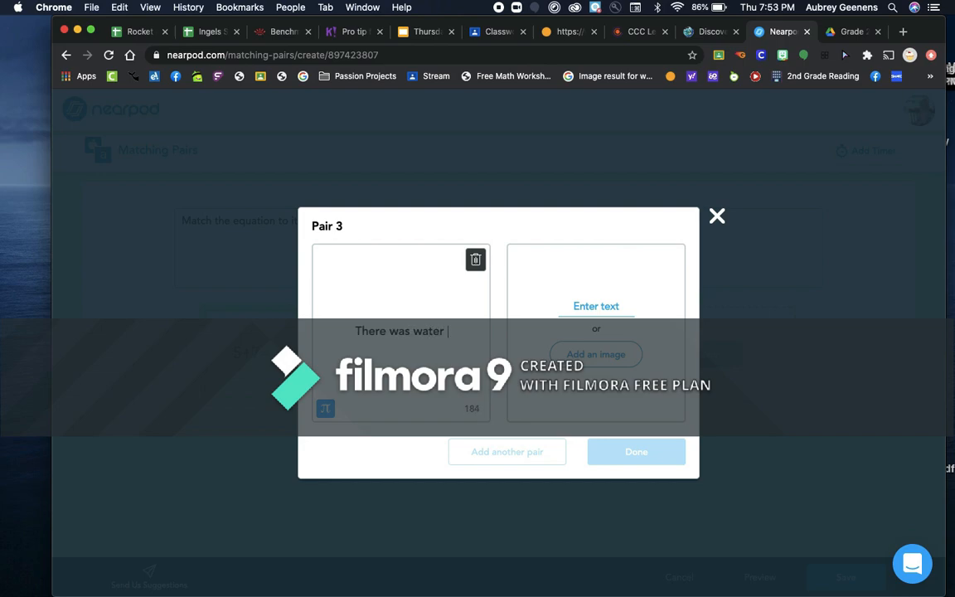
{"action": "type", "text": " on the floor."}
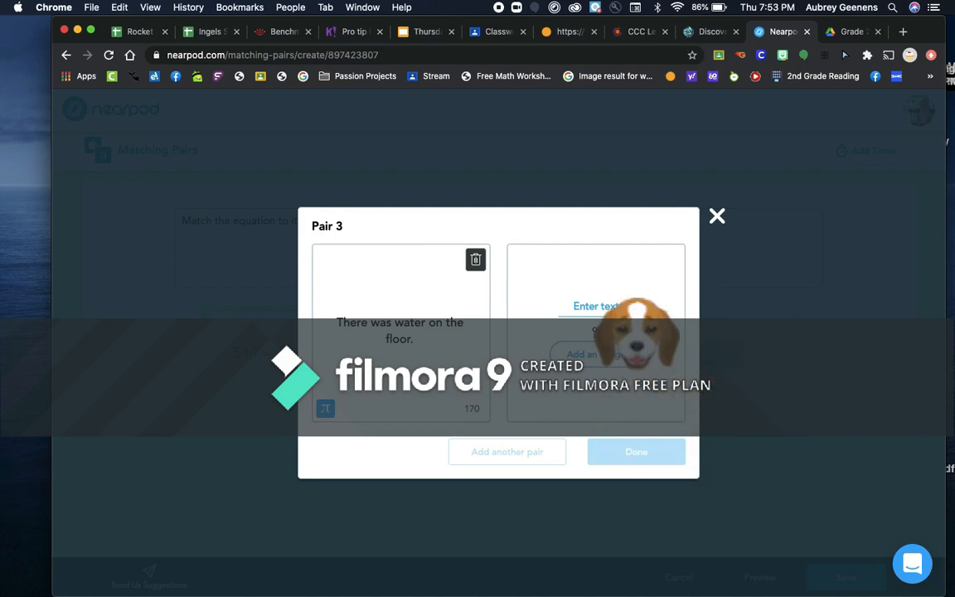
{"action": "left_click", "coordinate": [596, 306]}
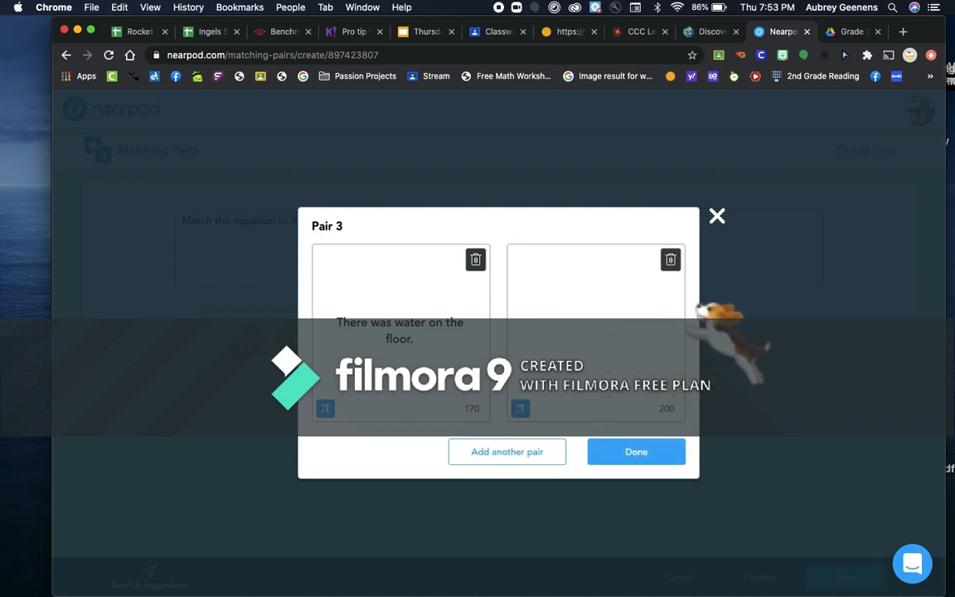
{"action": "type", "text": "She slipped and fell."}
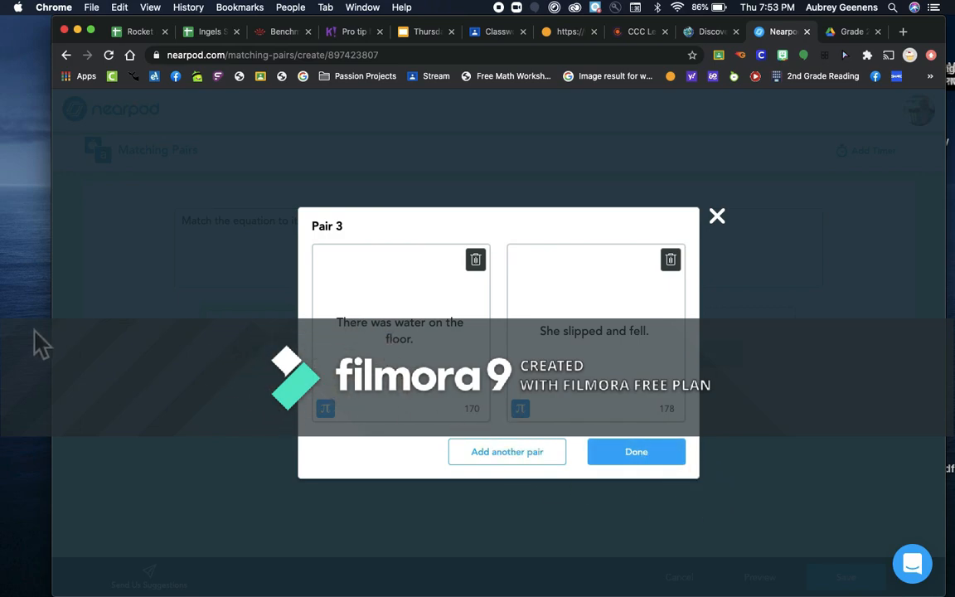
{"action": "left_click", "coordinate": [650, 454]}
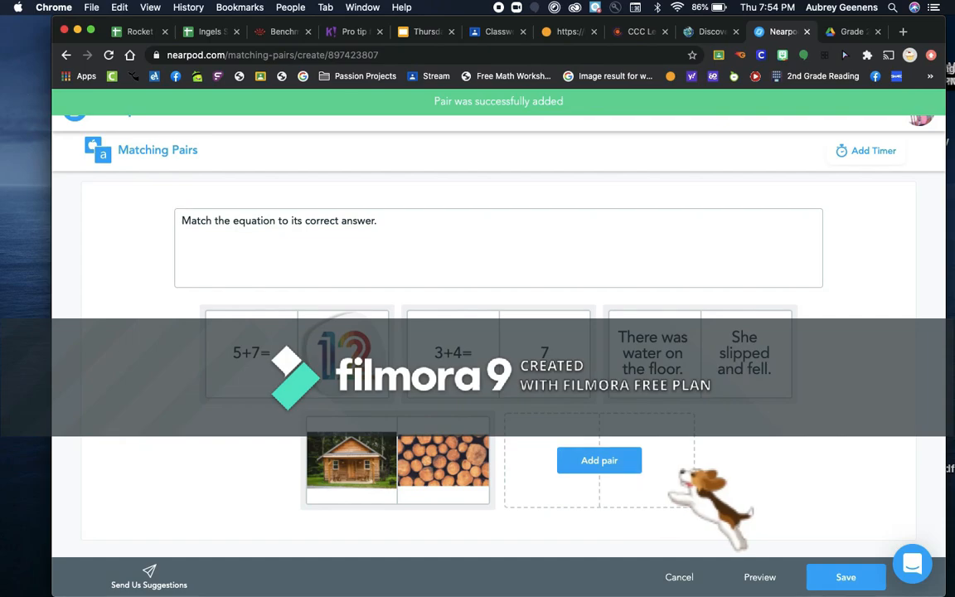
Add a pair matching the word 'cake' with a birthday-cake picture
{"action": "left_click", "coordinate": [599, 460]}
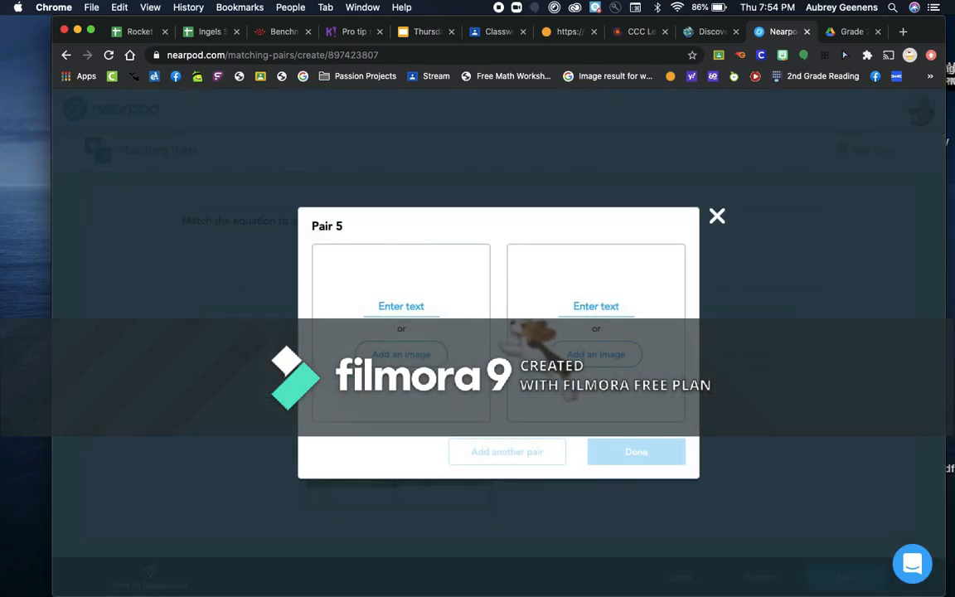
{"action": "left_click", "coordinate": [401, 306]}
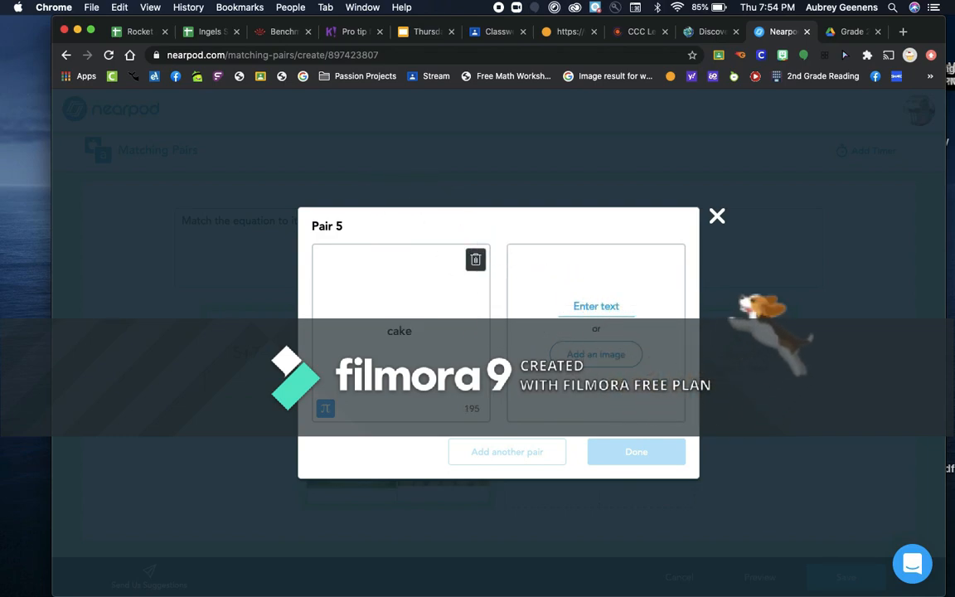
{"action": "left_click", "coordinate": [596, 354]}
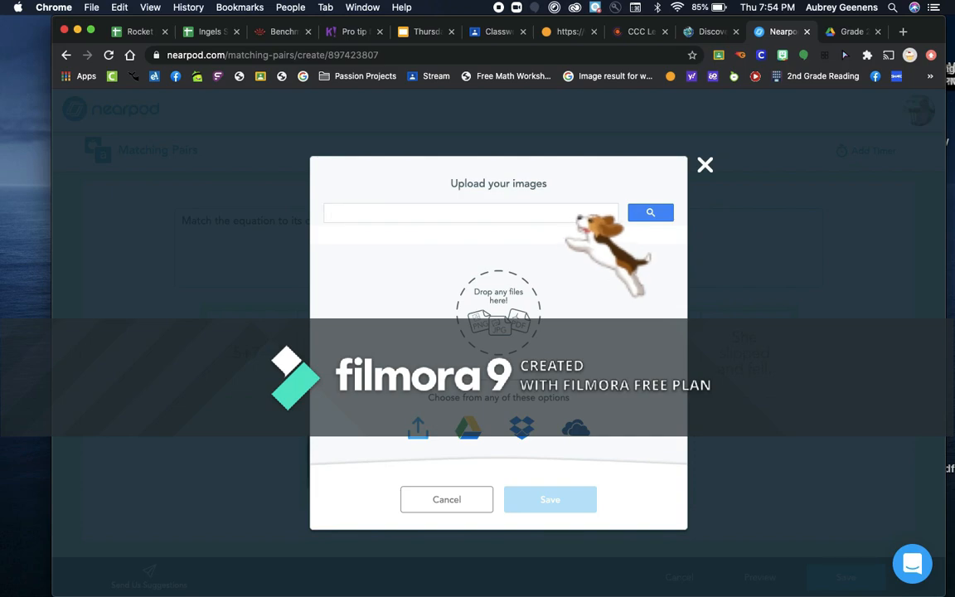
{"action": "type", "text": "cake"}
{"action": "key", "text": "Return"}
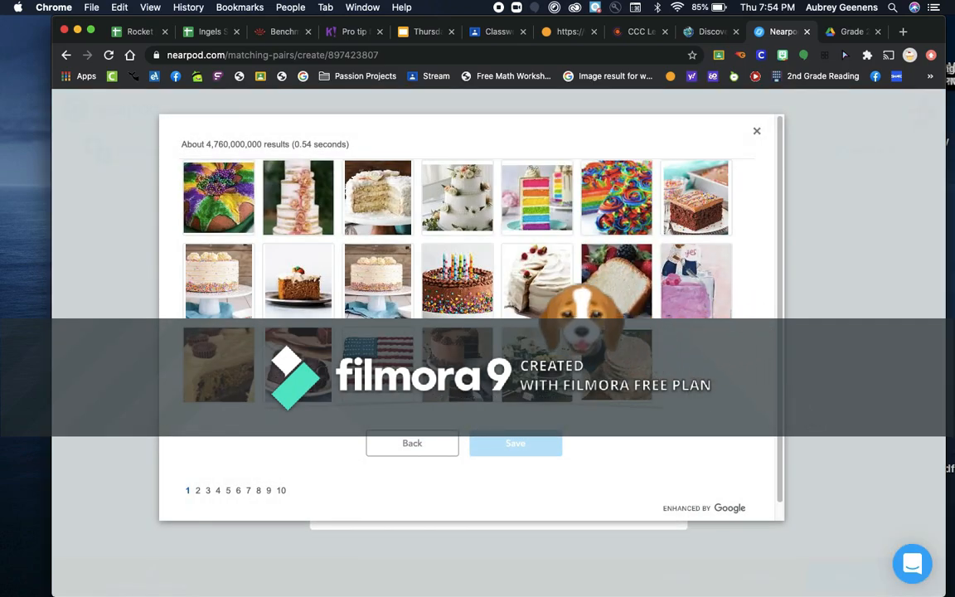
{"action": "left_click", "coordinate": [464, 282]}
{"action": "left_click", "coordinate": [516, 443]}
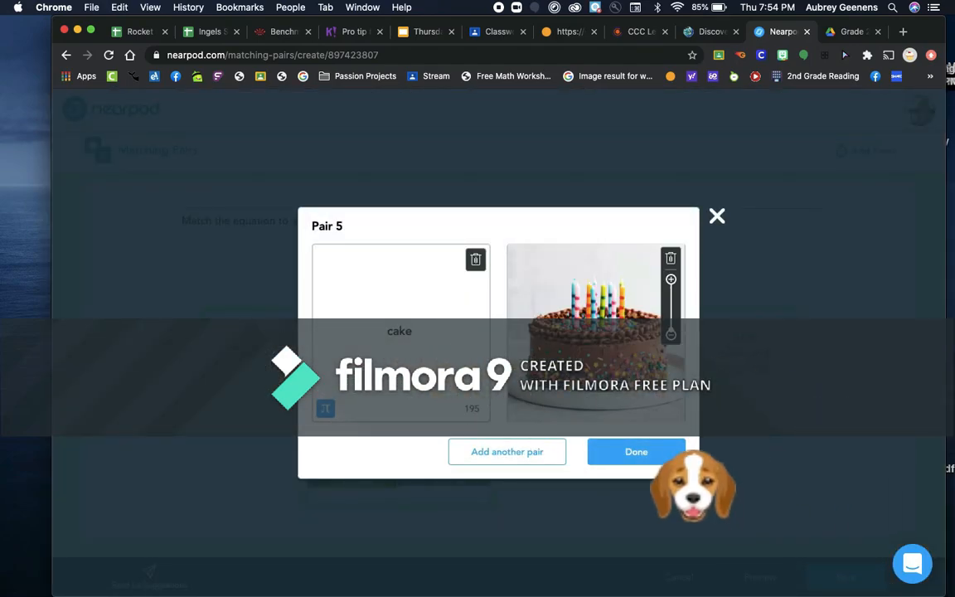
{"action": "left_click", "coordinate": [636, 452]}
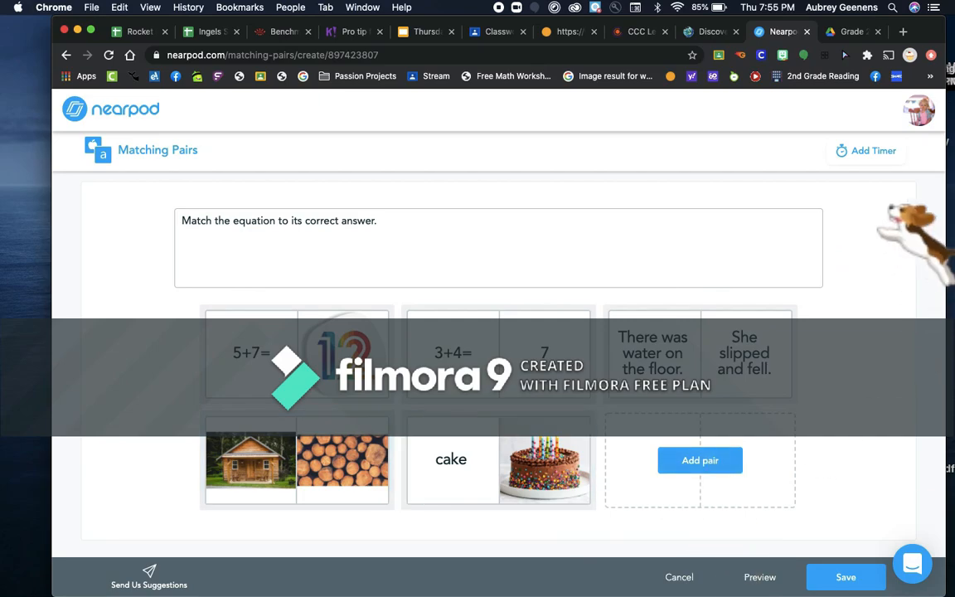
Give the matching activity a 3-minute time limit
{"action": "left_click", "coordinate": [866, 150]}
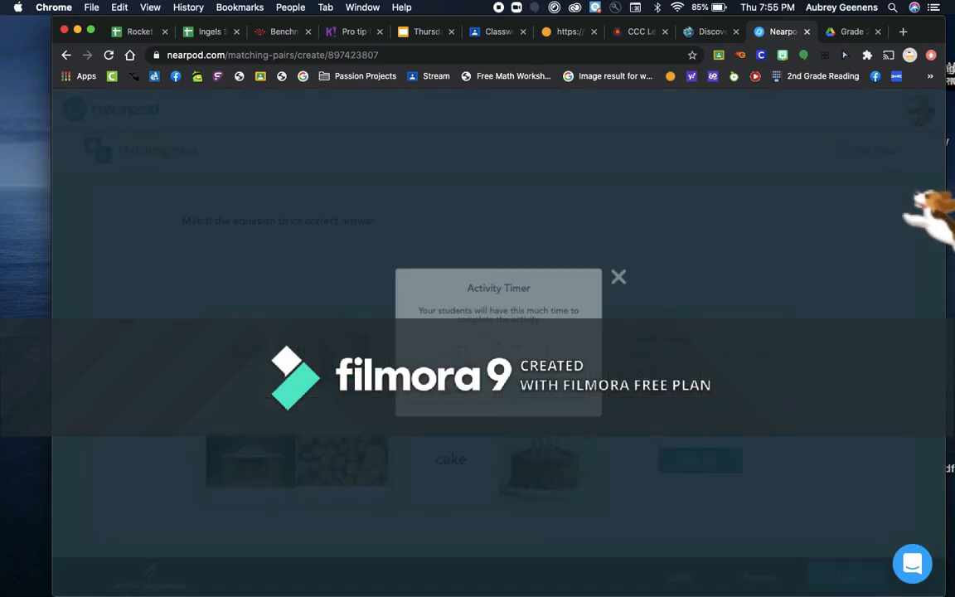
{"action": "left_click", "coordinate": [469, 347]}
{"action": "scroll", "coordinate": [481, 464], "scroll_direction": "down", "scroll_amount": 2}
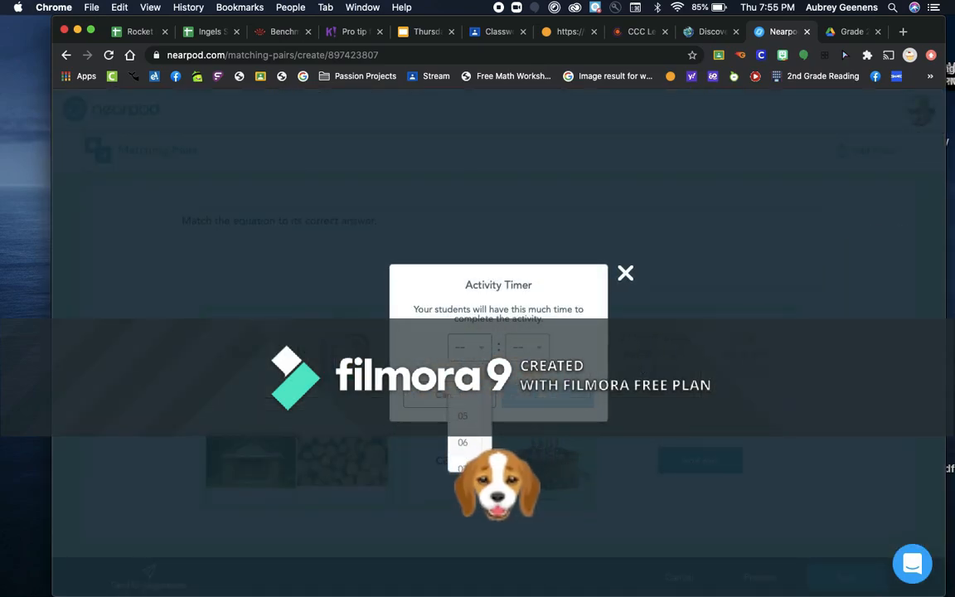
{"action": "scroll", "coordinate": [467, 447], "scroll_direction": "up", "scroll_amount": 1}
{"action": "left_click", "coordinate": [465, 412]}
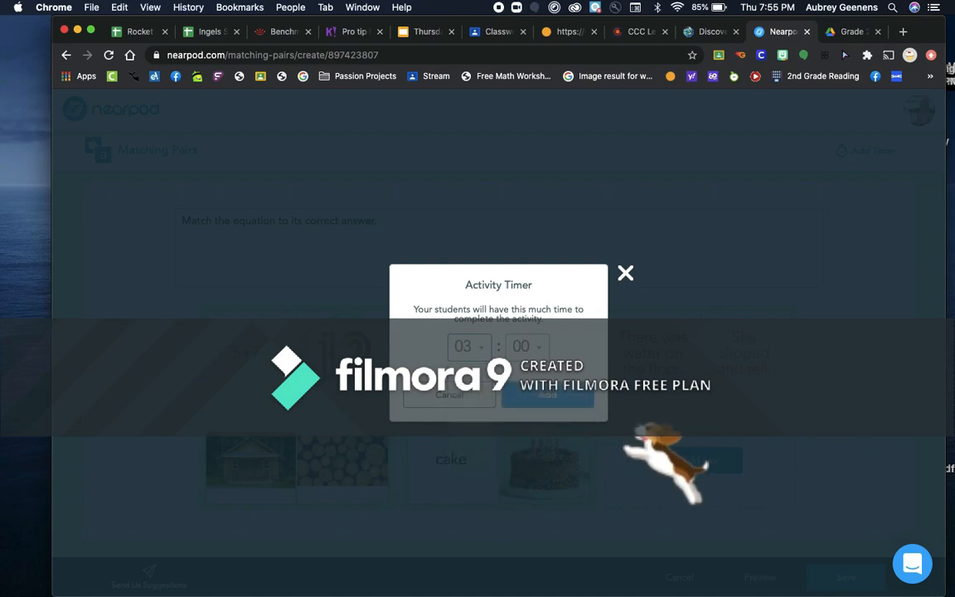
{"action": "left_click", "coordinate": [543, 398]}
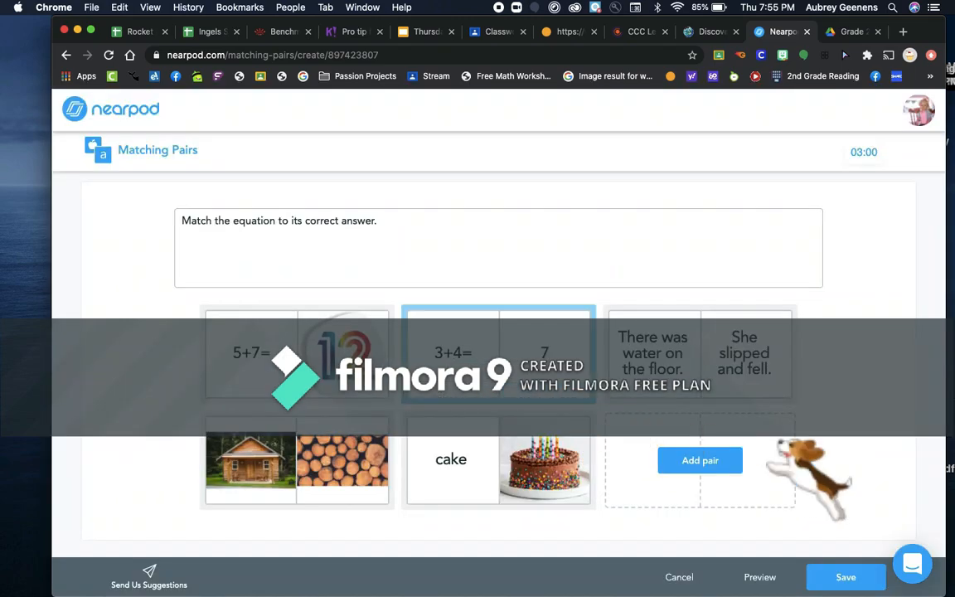
Save the Matching Pairs activity and add a new Quiz activity
{"action": "left_click", "coordinate": [856, 581]}
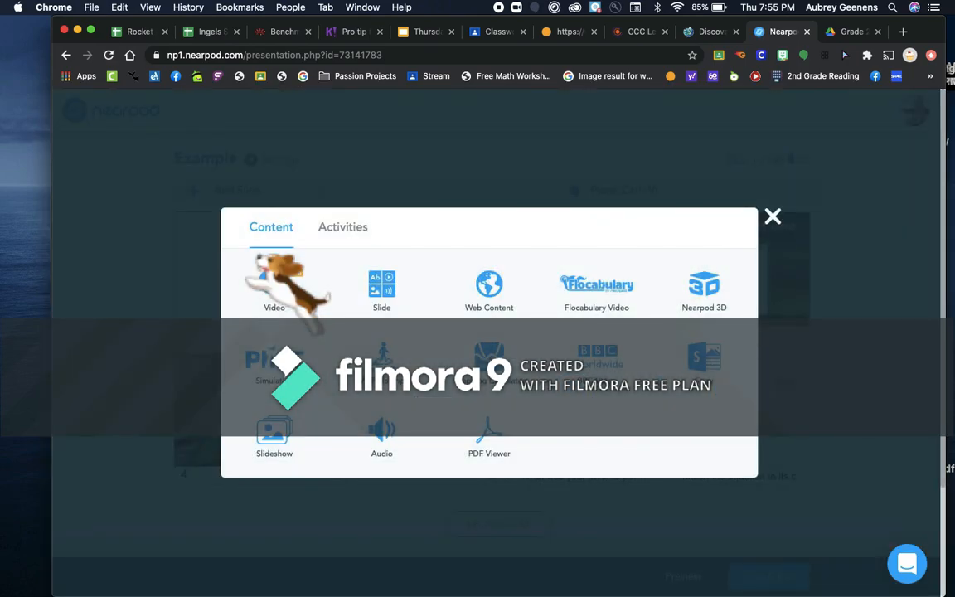
{"action": "left_click", "coordinate": [342, 229]}
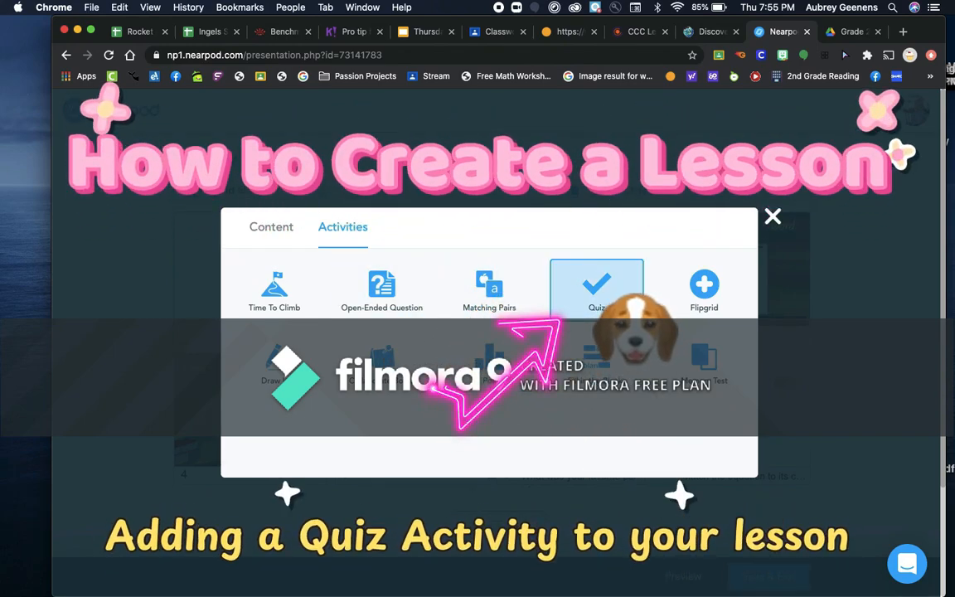
{"action": "left_click", "coordinate": [618, 302]}
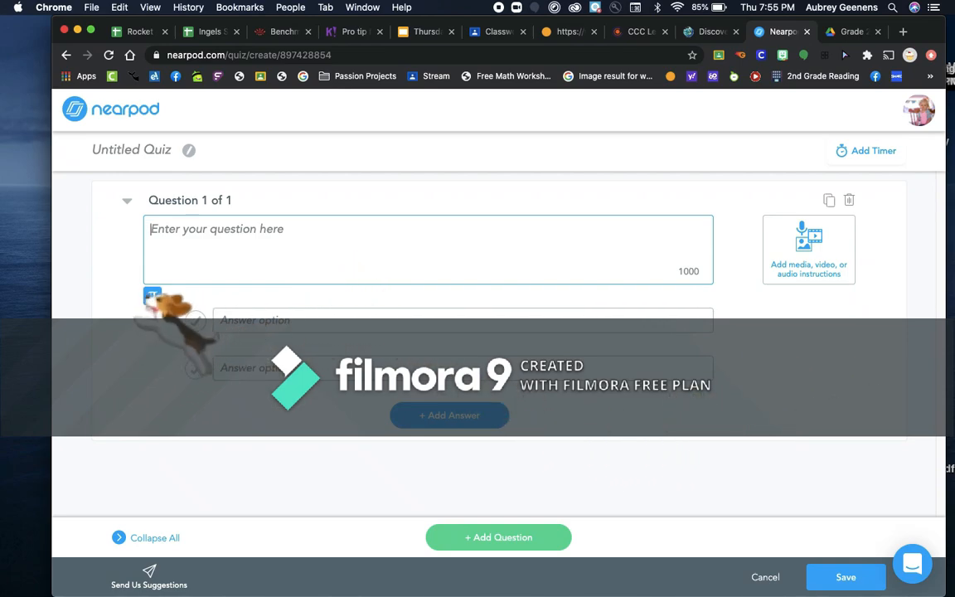
Write 'Who is the main character of the story?' with answers 'The paperboy' and 'the dog', deleting the extra option
{"action": "type", "text": "W"}
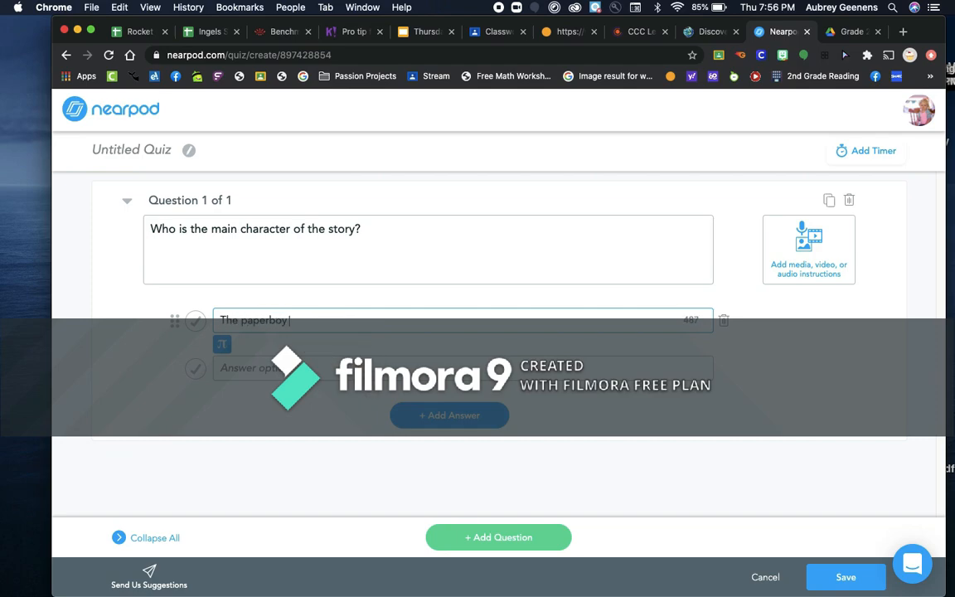
{"action": "left_click", "coordinate": [304, 367]}
{"action": "type", "text": "the dog"}
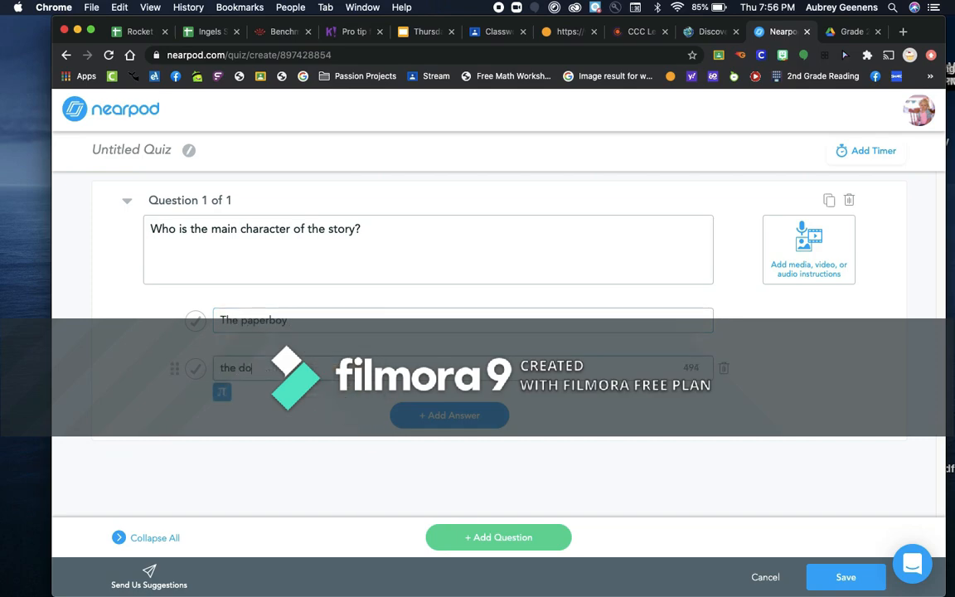
{"action": "left_click", "coordinate": [451, 416]}
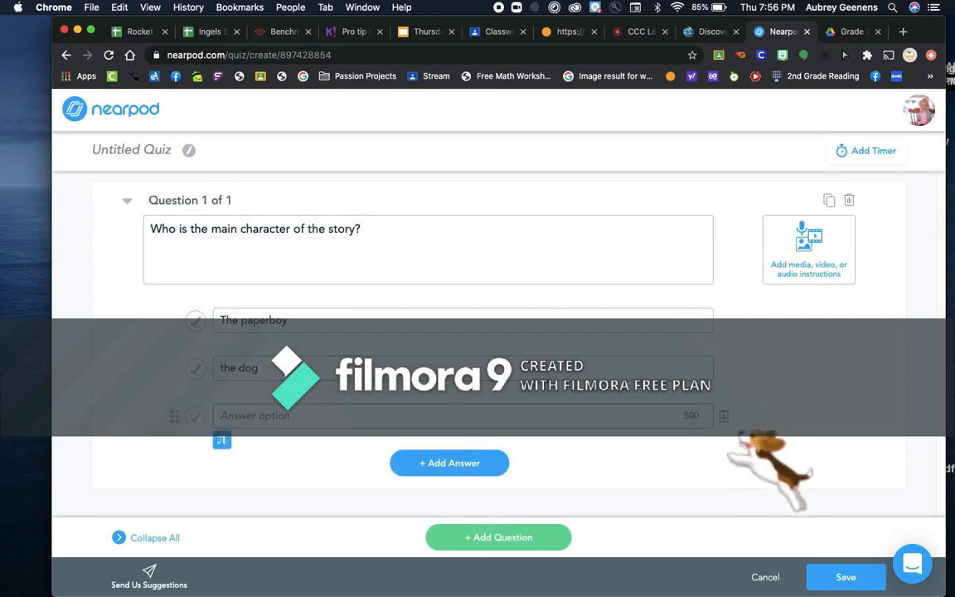
{"action": "left_click", "coordinate": [723, 415]}
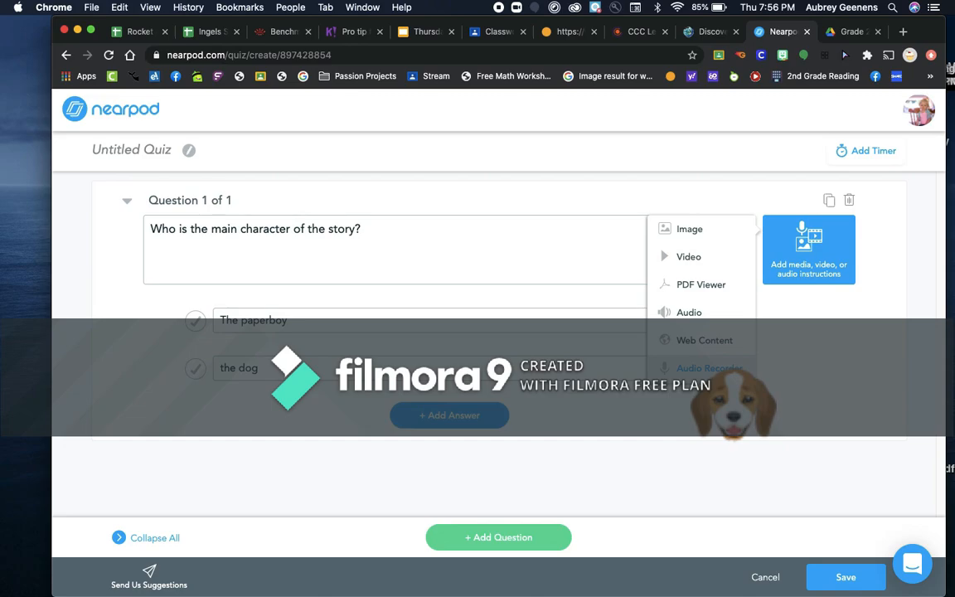
Record and save a 7-second audio clip for Question 1, then add an empty Question 2
{"action": "left_click", "coordinate": [704, 369]}
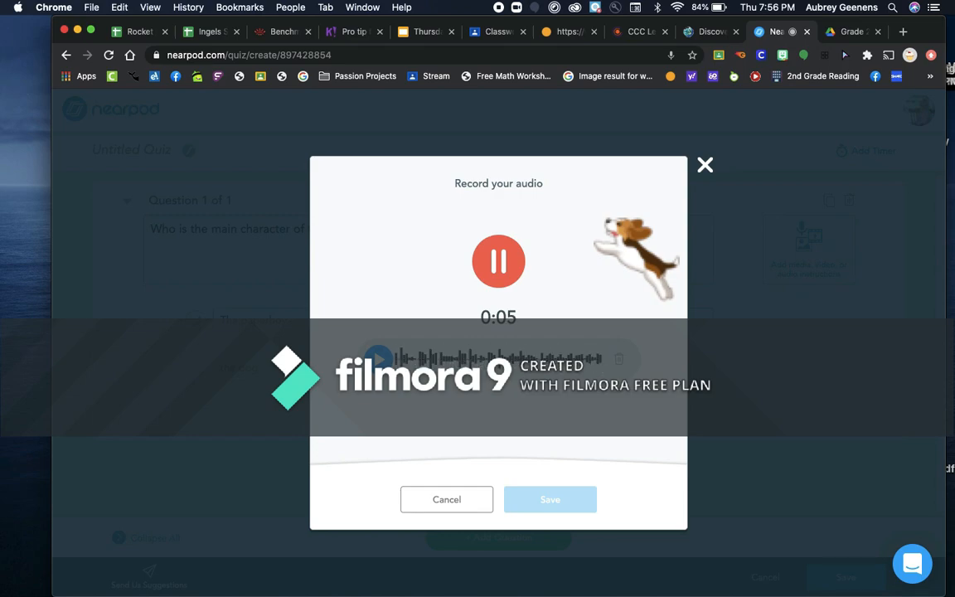
{"action": "left_click", "coordinate": [496, 260]}
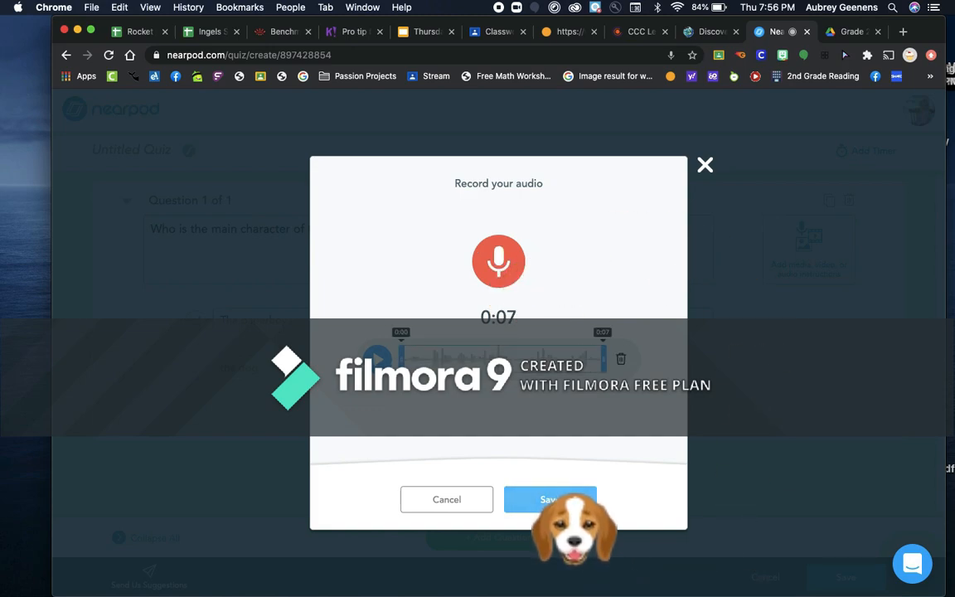
{"action": "left_click", "coordinate": [550, 499]}
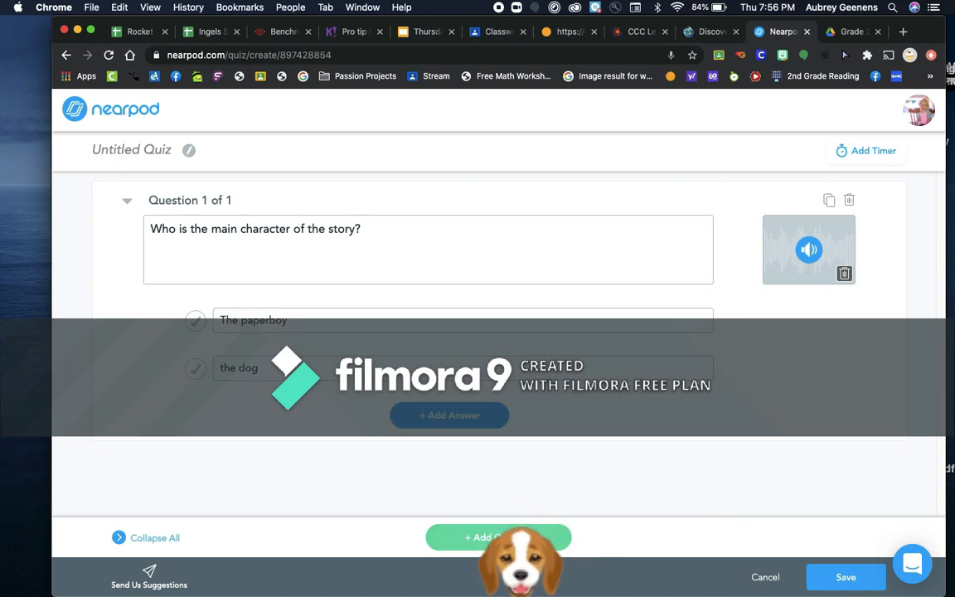
{"action": "left_click", "coordinate": [503, 536]}
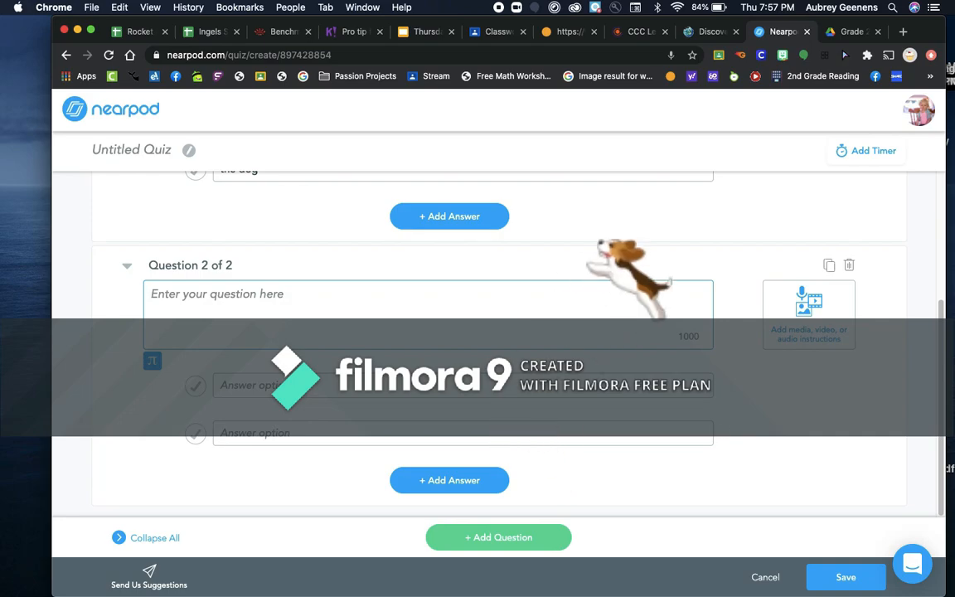
Mark 'The paperboy' as the correct answer and save the quiz
{"action": "scroll", "coordinate": [945, 269], "scroll_direction": "up", "scroll_amount": 5}
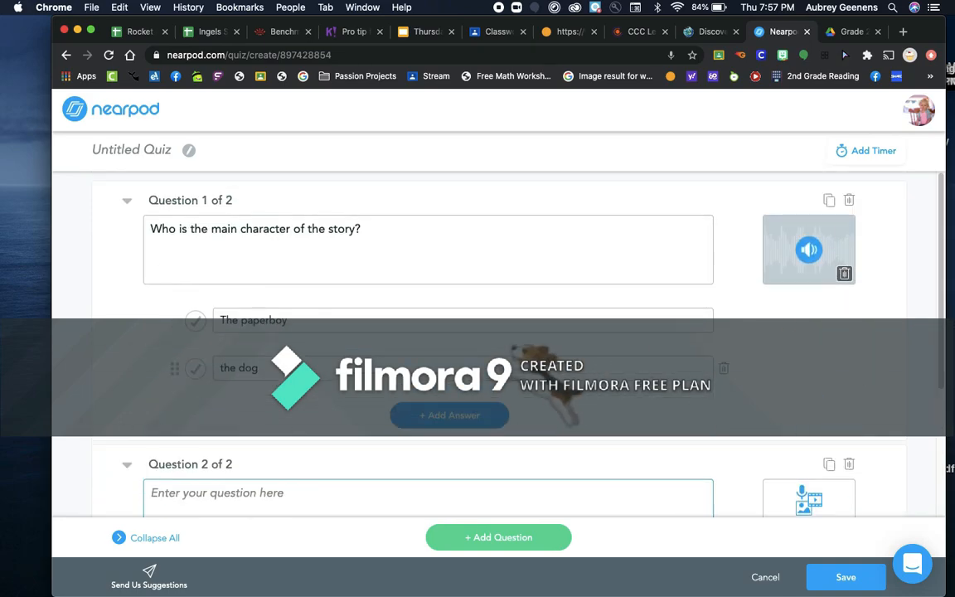
{"action": "left_click", "coordinate": [195, 320]}
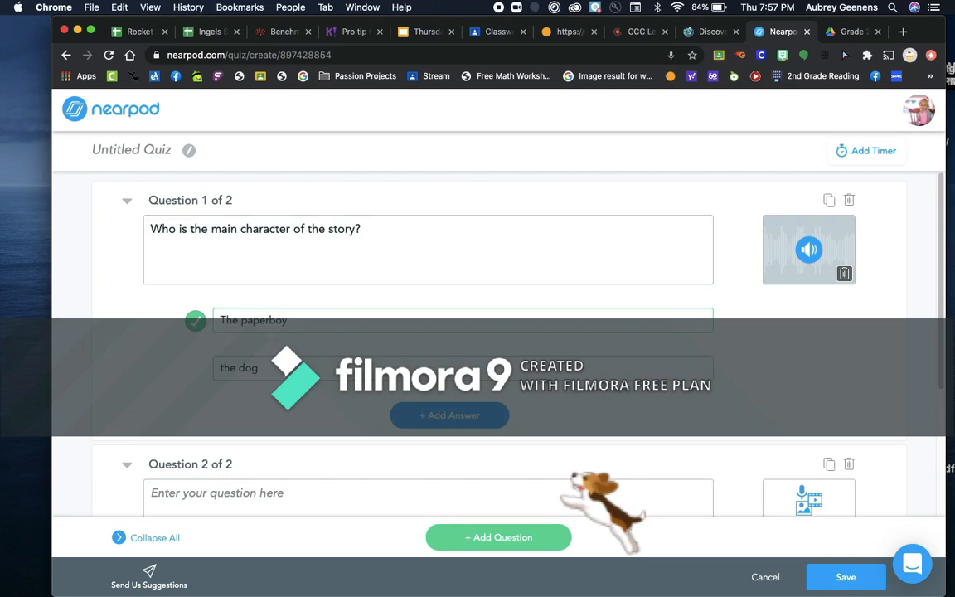
{"action": "left_click", "coordinate": [842, 577]}
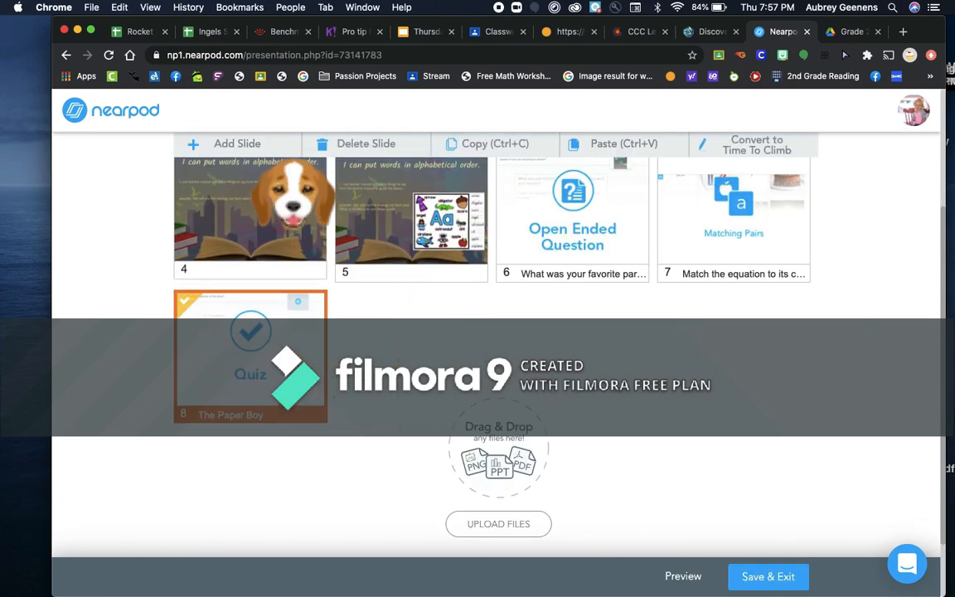
Add a new Draw It activity slide to the lesson
{"action": "left_click", "coordinate": [273, 154]}
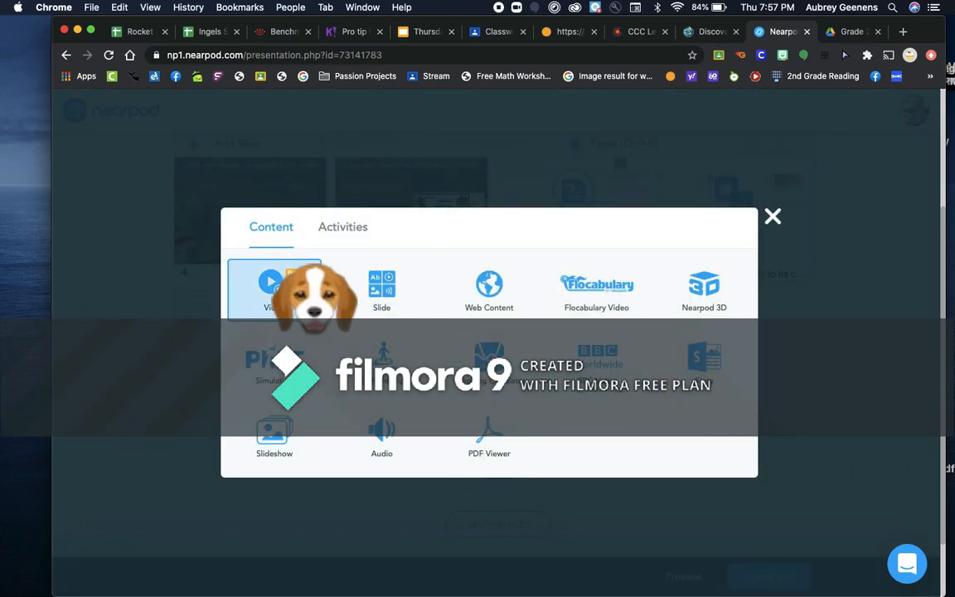
{"action": "left_click", "coordinate": [342, 231]}
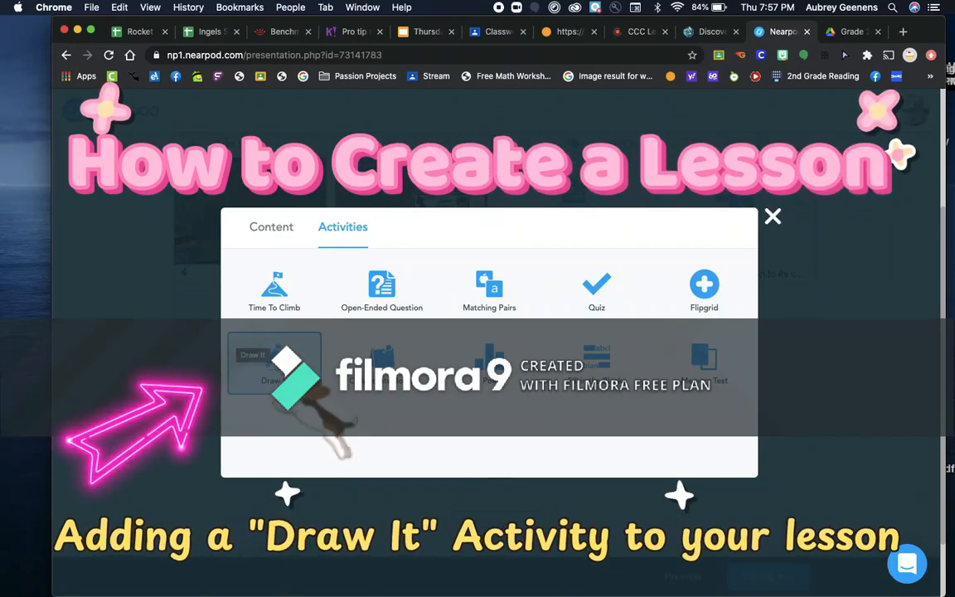
{"action": "left_click", "coordinate": [286, 381]}
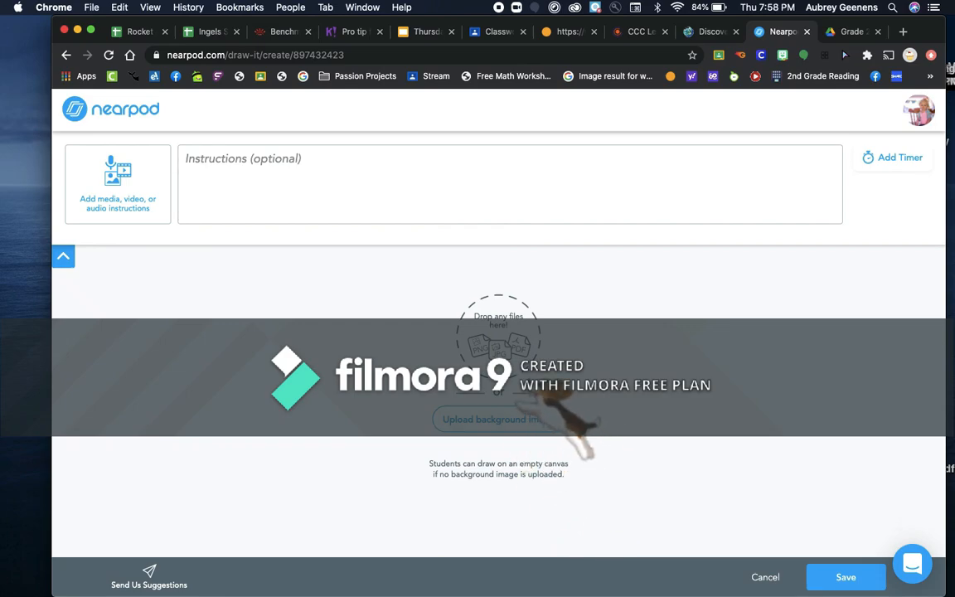
Enter the Draw It instructions 'Draw a picture of what you visualized in your mind.'
{"action": "left_click", "coordinate": [369, 199]}
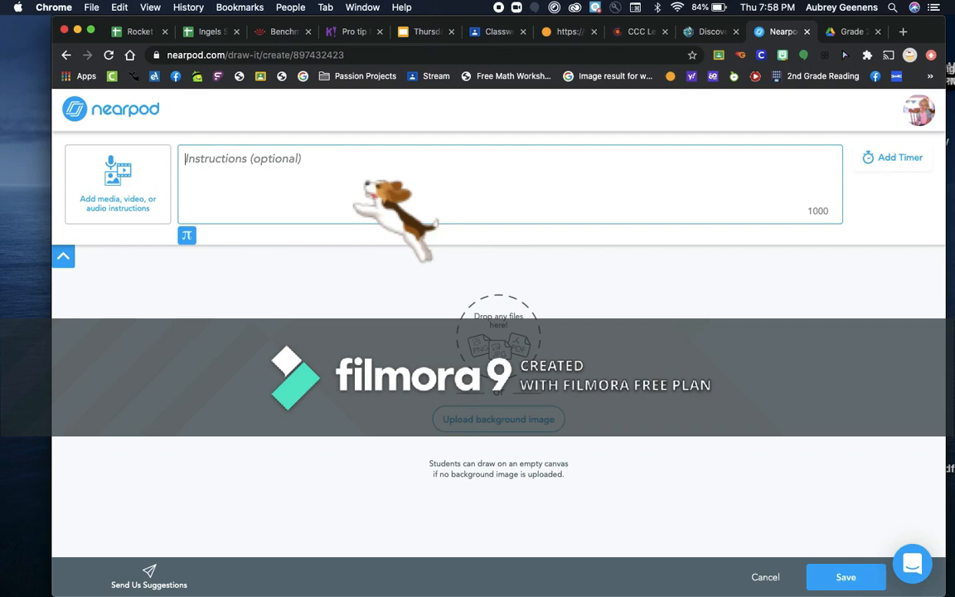
{"action": "type", "text": "Dra"}
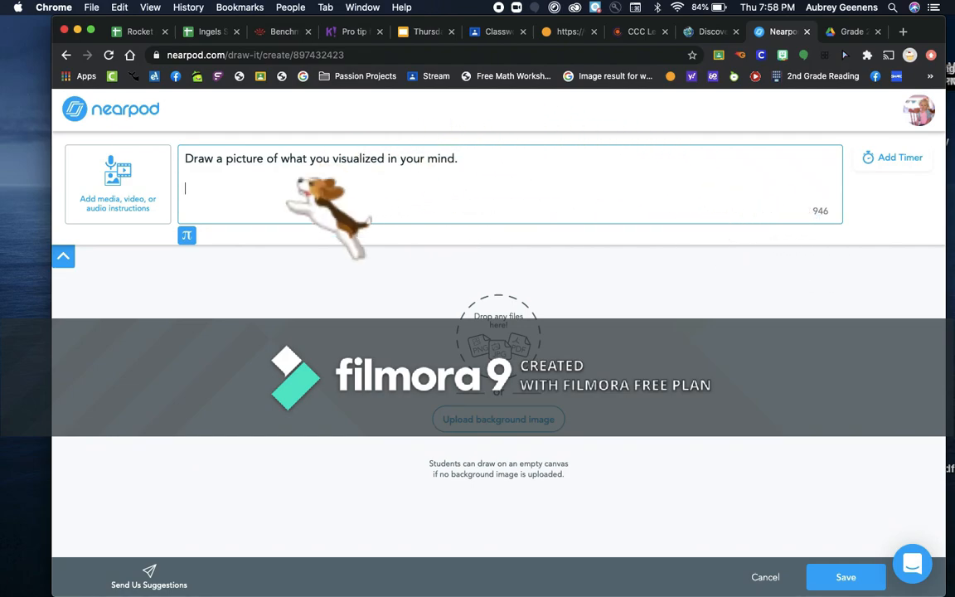
{"action": "left_click", "coordinate": [118, 186]}
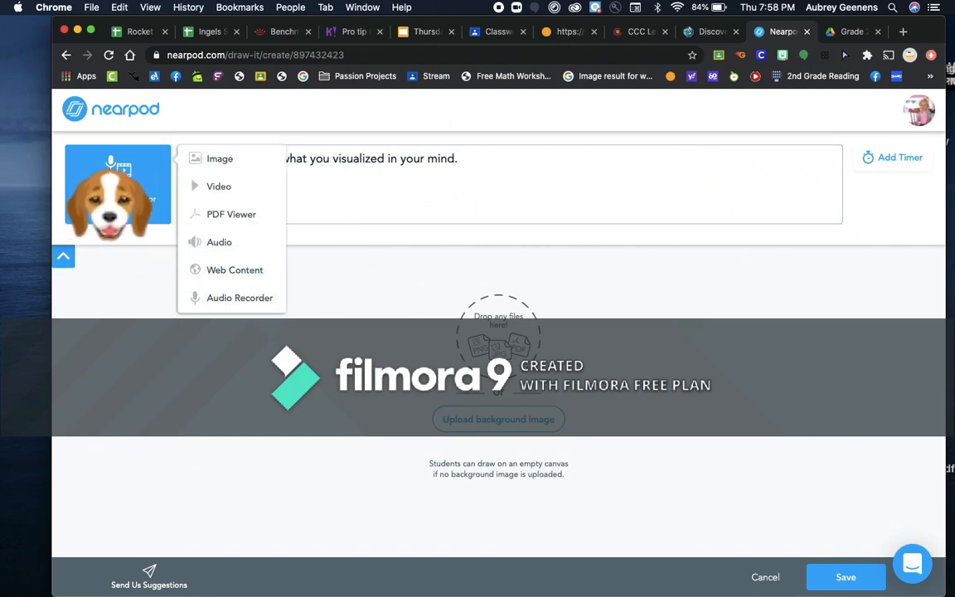
Search for a 'visualizing' anchor chart image to add to the Draw It instructions
{"action": "left_click", "coordinate": [220, 158]}
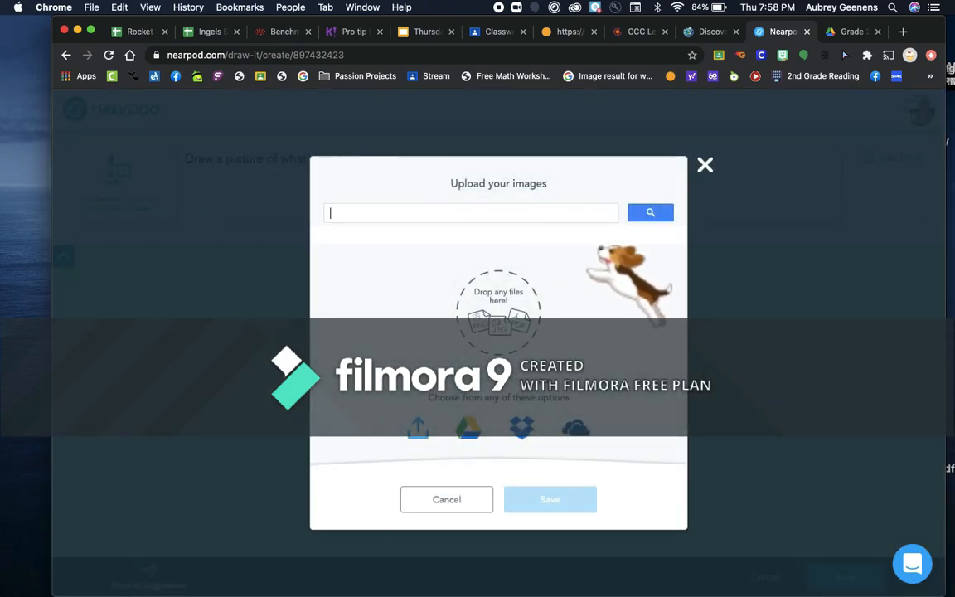
{"action": "type", "text": "visualizing anchor chart"}
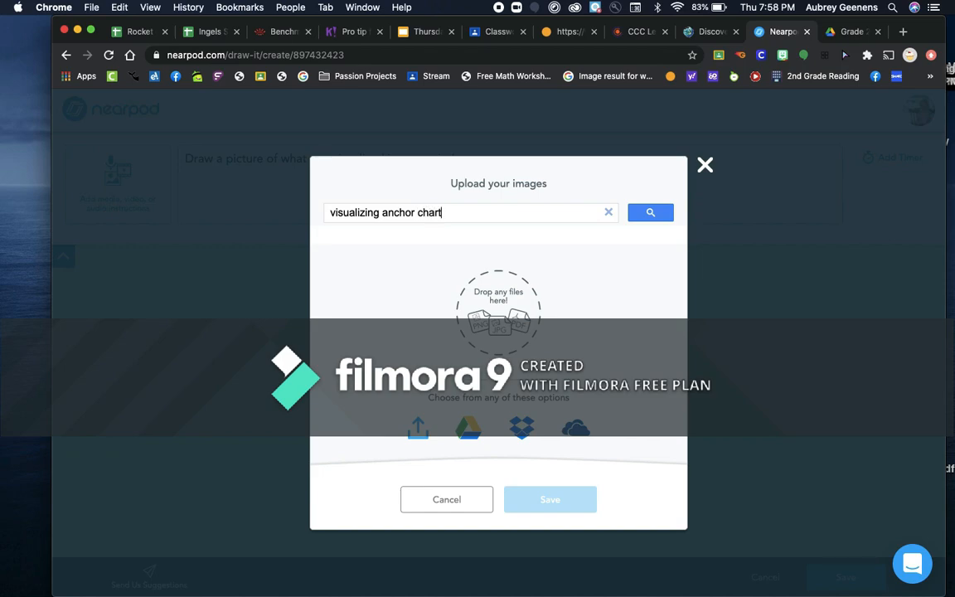
{"action": "key", "text": "Return"}
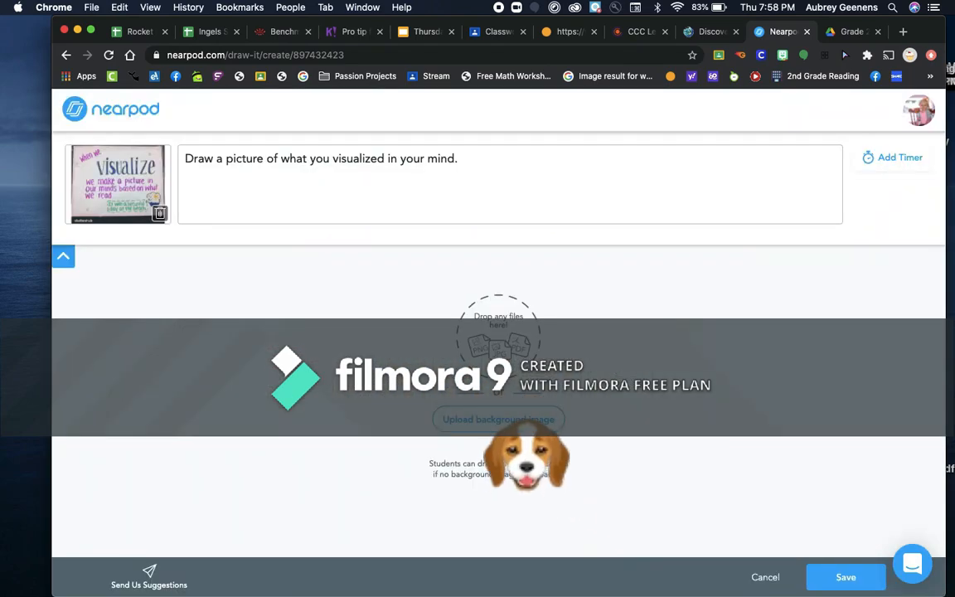
Upload the desktop screenshot from Recents as the Draw It background image
{"action": "left_click", "coordinate": [501, 421]}
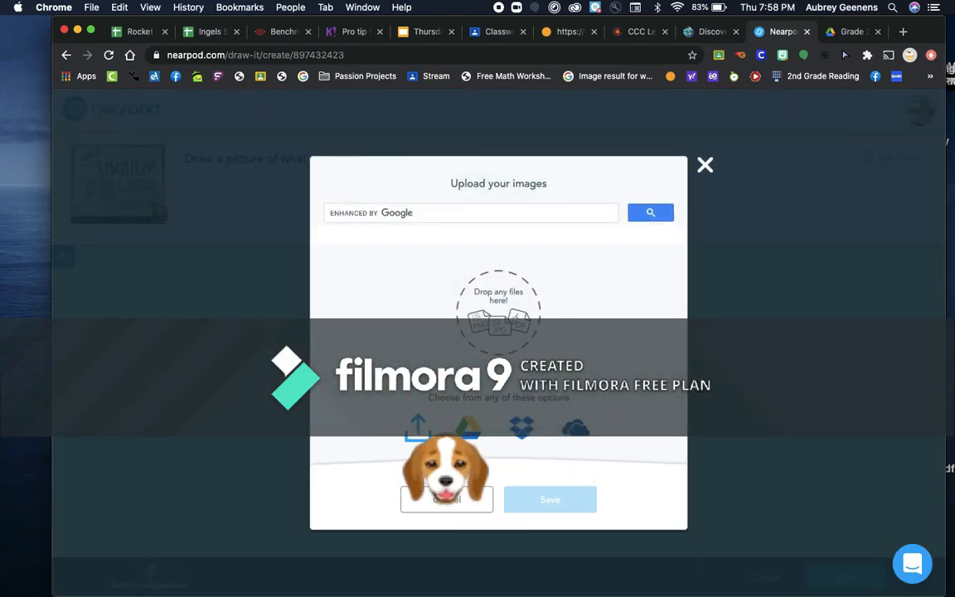
{"action": "left_click", "coordinate": [418, 428]}
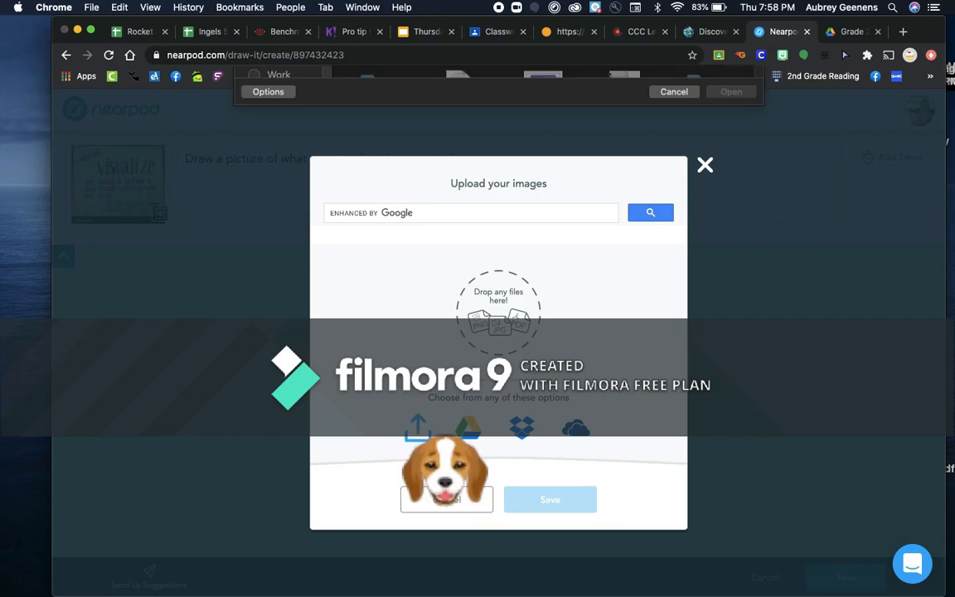
{"action": "left_click", "coordinate": [286, 121]}
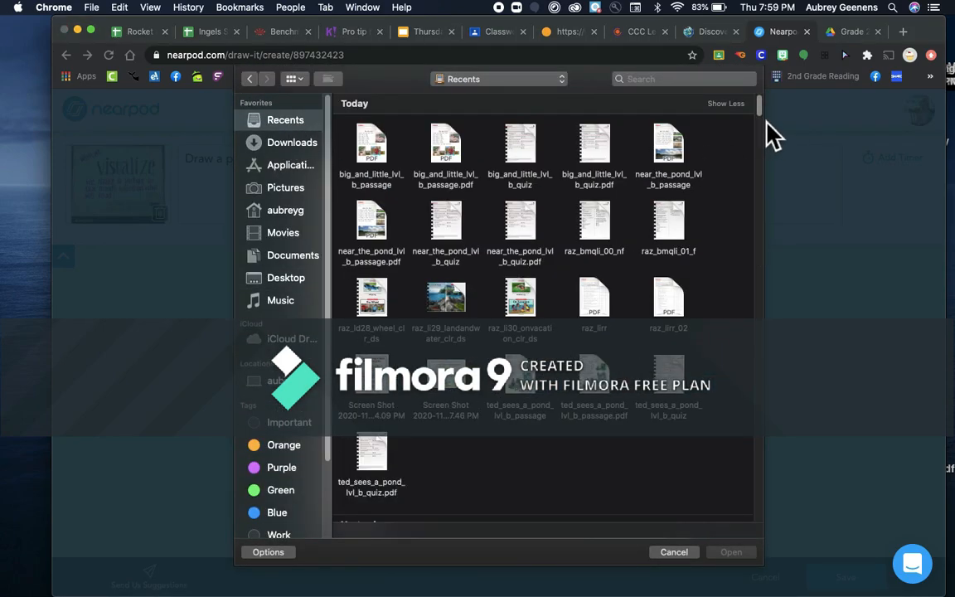
{"action": "left_click_drag", "start_coordinate": [761, 112], "coordinate": [765, 137]}
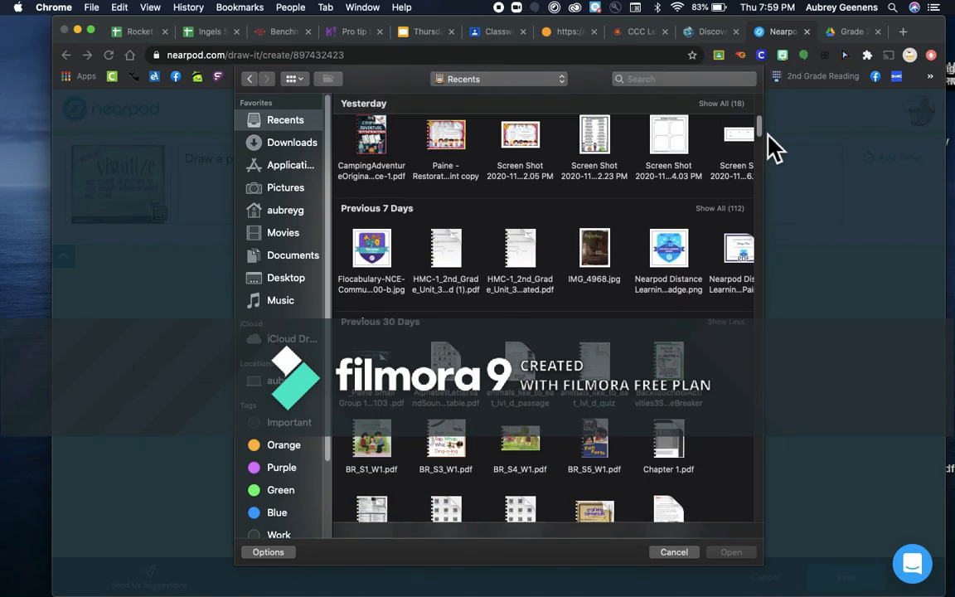
{"action": "scroll", "coordinate": [766, 141], "scroll_direction": "up", "scroll_amount": 3}
{"action": "double_click", "coordinate": [678, 278]}
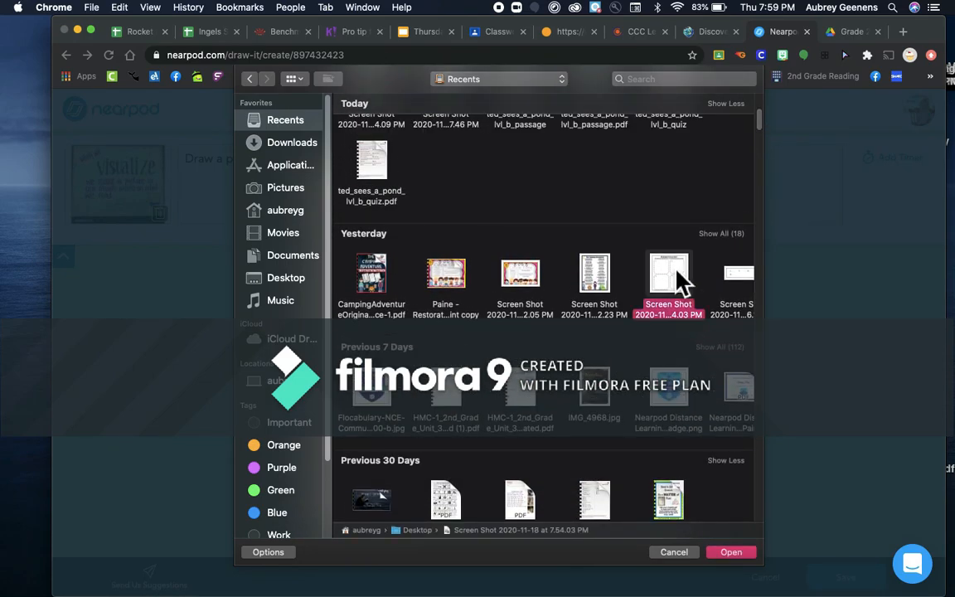